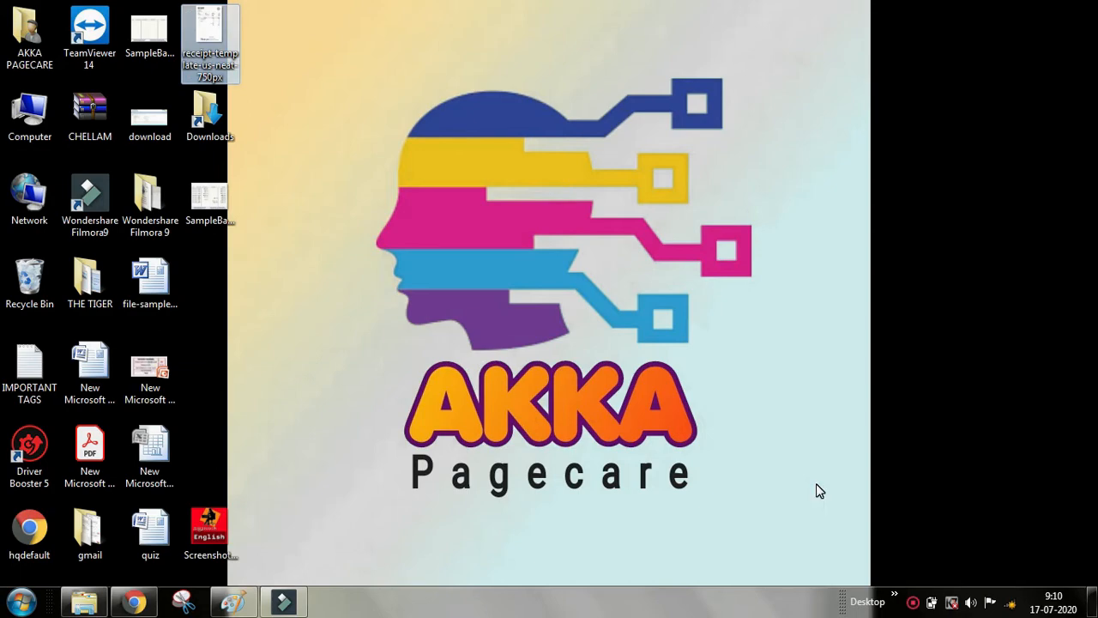
- Close the receipt preview and open the receipt-template-us-neat-750px image from the desktop in Paint
{"action": "left_click", "coordinate": [817, 485]}
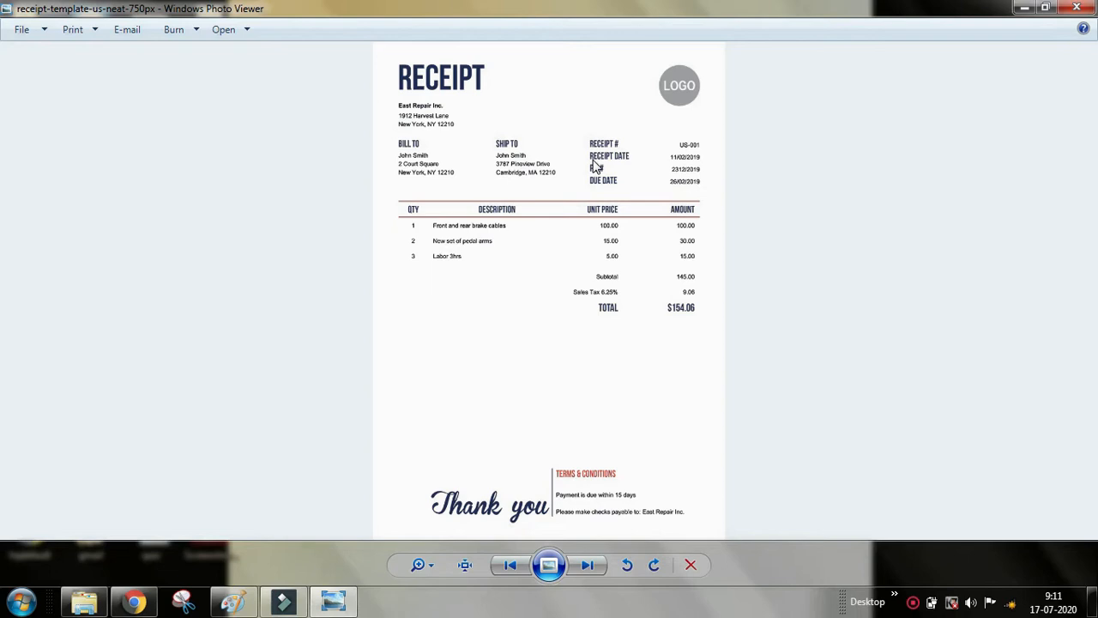
{"action": "left_click", "coordinate": [1077, 7]}
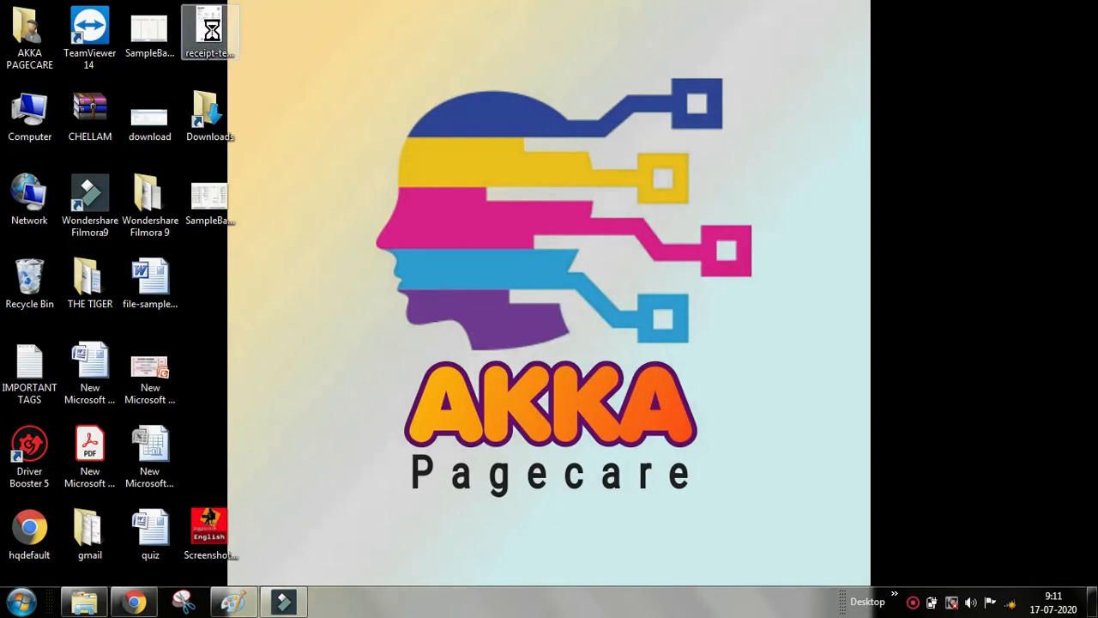
{"action": "right_click", "coordinate": [212, 35]}
{"action": "key", "text": "Escape"}
{"action": "right_click", "coordinate": [206, 30]}
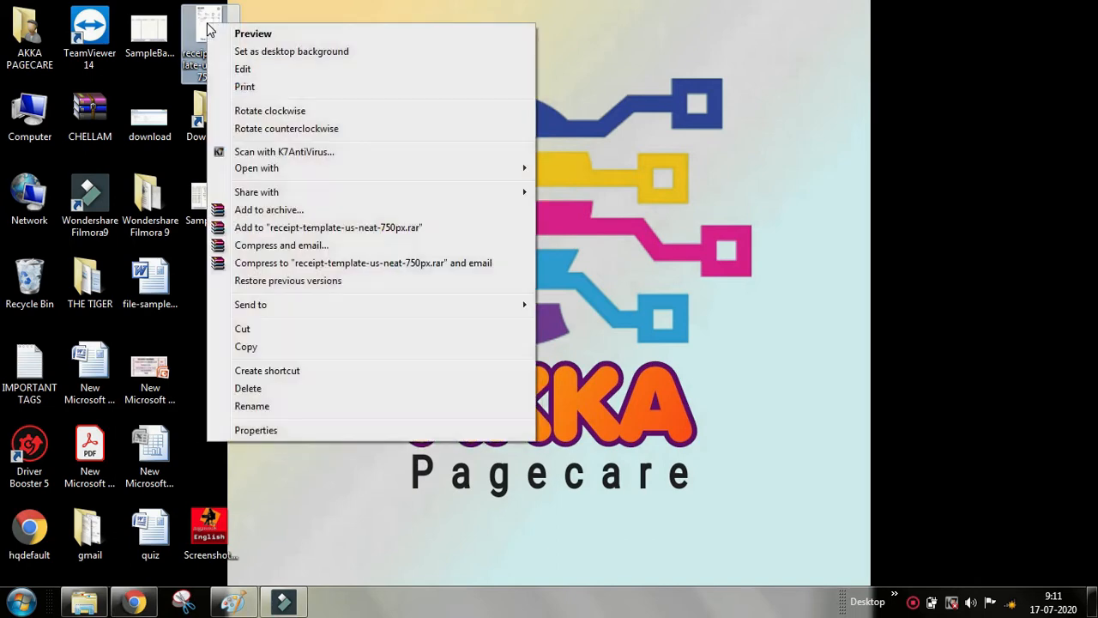
{"action": "mouse_move", "coordinate": [265, 169]}
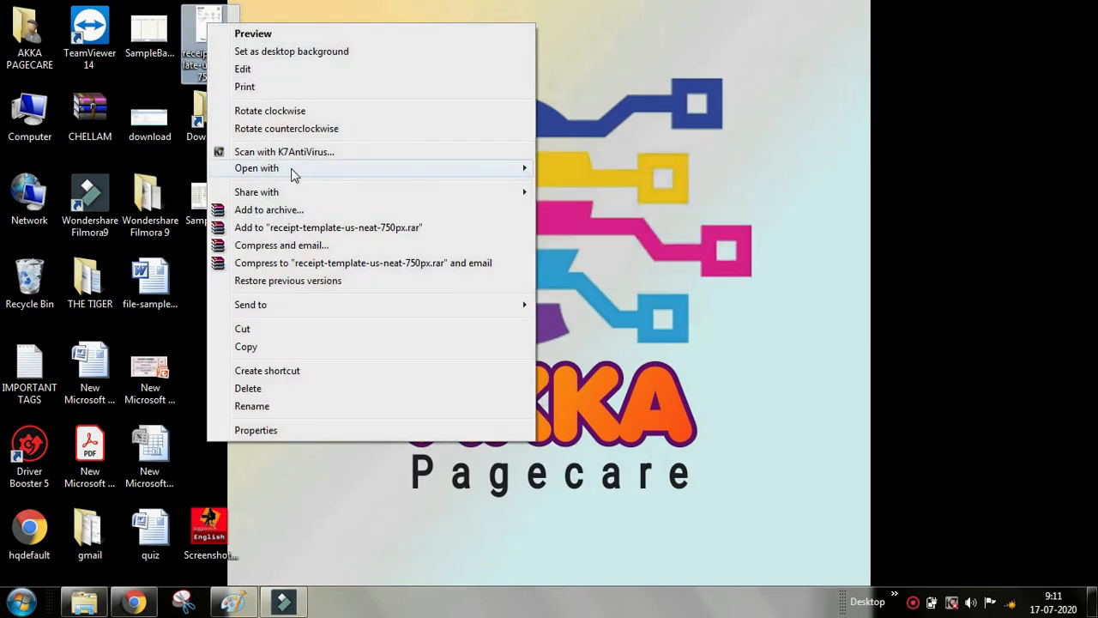
{"action": "left_click", "coordinate": [570, 239]}
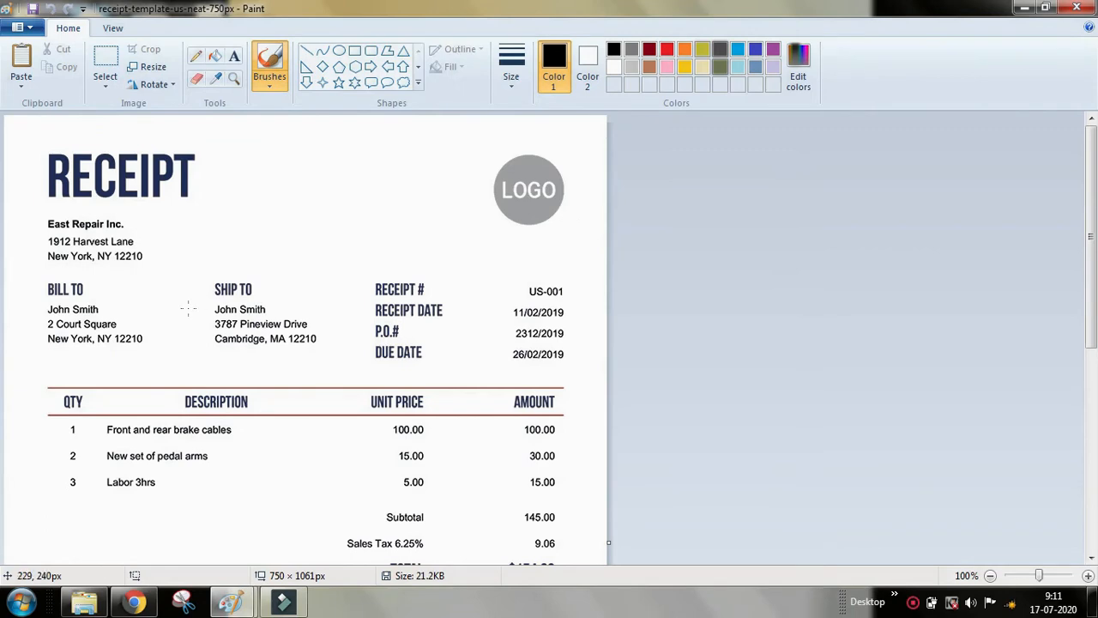
- Examine the receipt template's header, address blocks, item table and footer at different magnifications
{"action": "scroll", "coordinate": [167, 354], "scroll_direction": "down", "scroll_amount": 3}
{"action": "scroll", "coordinate": [167, 355], "scroll_direction": "up", "scroll_amount": 4}
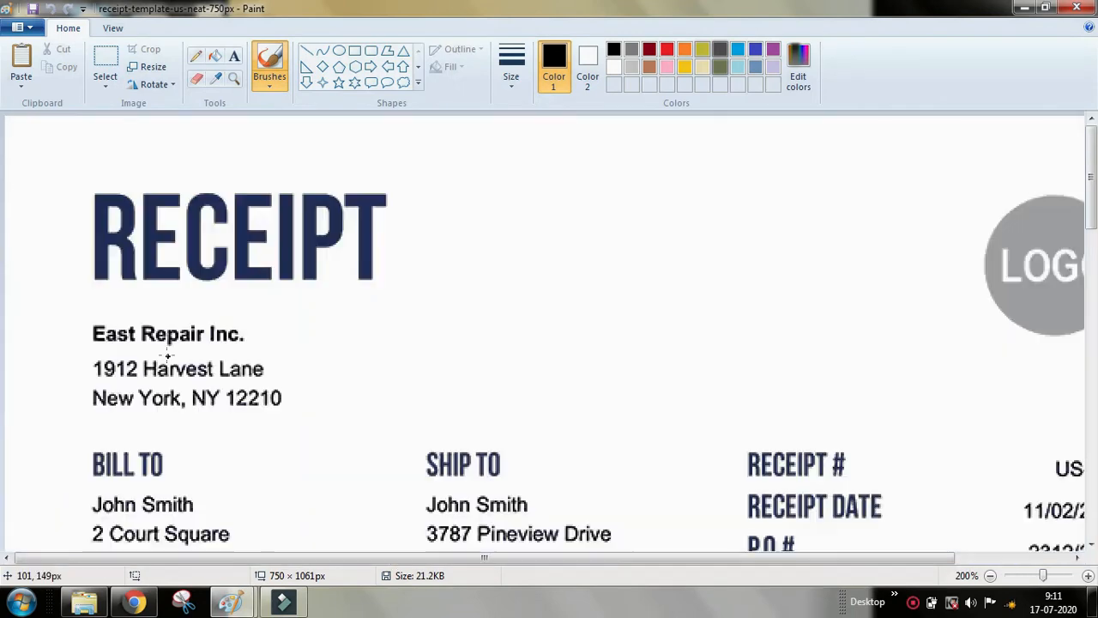
{"action": "scroll", "coordinate": [167, 354], "scroll_direction": "down", "scroll_amount": 1}
{"action": "scroll", "coordinate": [166, 355], "scroll_direction": "down", "scroll_amount": 2}
{"action": "scroll", "coordinate": [166, 354], "scroll_direction": "up", "scroll_amount": 2}
{"action": "scroll", "coordinate": [166, 354], "scroll_direction": "down", "scroll_amount": 1}
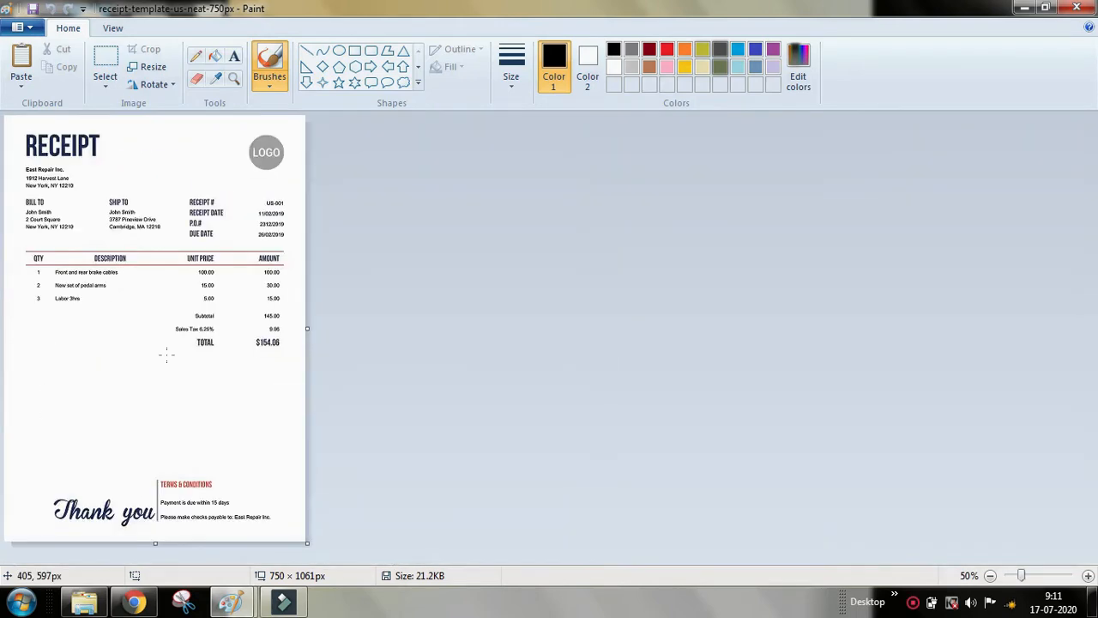
{"action": "scroll", "coordinate": [166, 355], "scroll_direction": "up", "scroll_amount": 2}
{"action": "scroll", "coordinate": [168, 354], "scroll_direction": "down", "scroll_amount": 1}
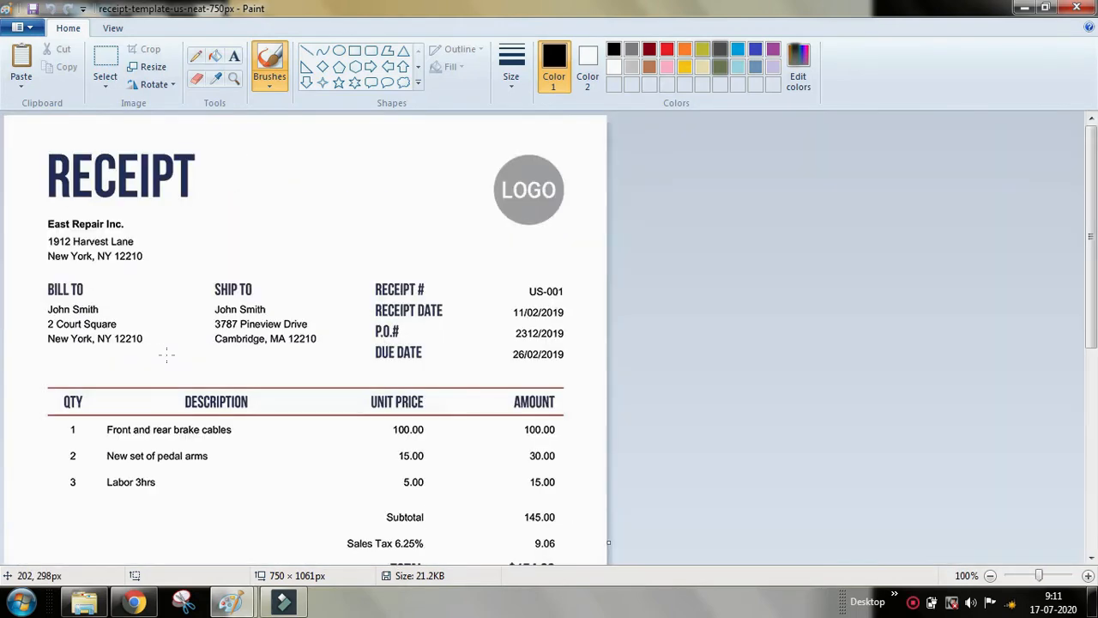
{"action": "scroll", "coordinate": [216, 371], "scroll_direction": "down", "scroll_amount": 3}
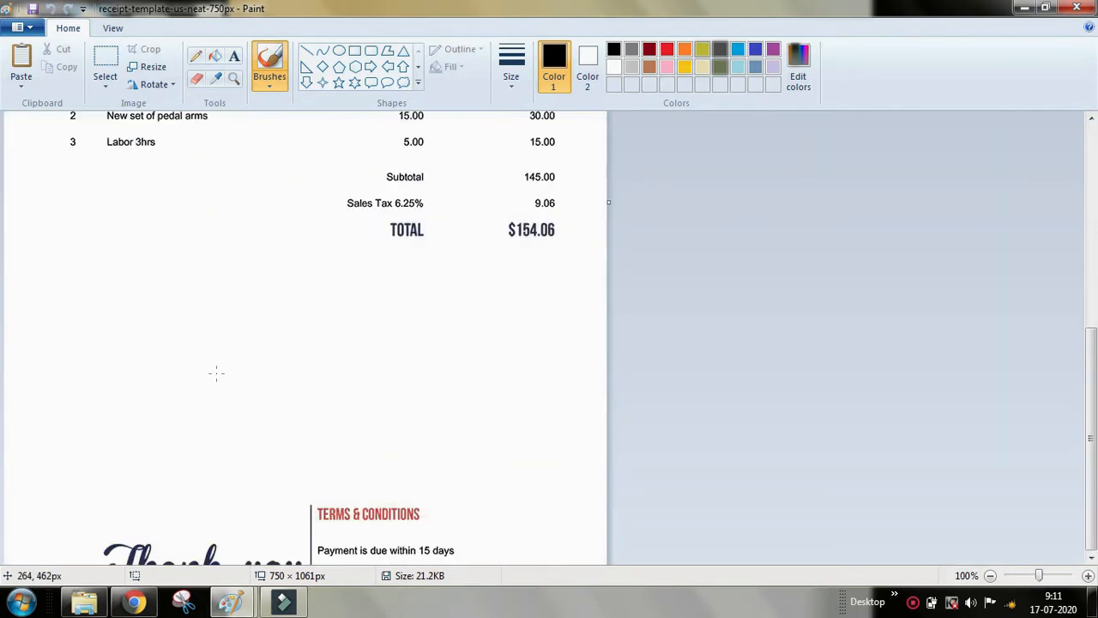
{"action": "scroll", "coordinate": [216, 372], "scroll_direction": "up", "scroll_amount": 3}
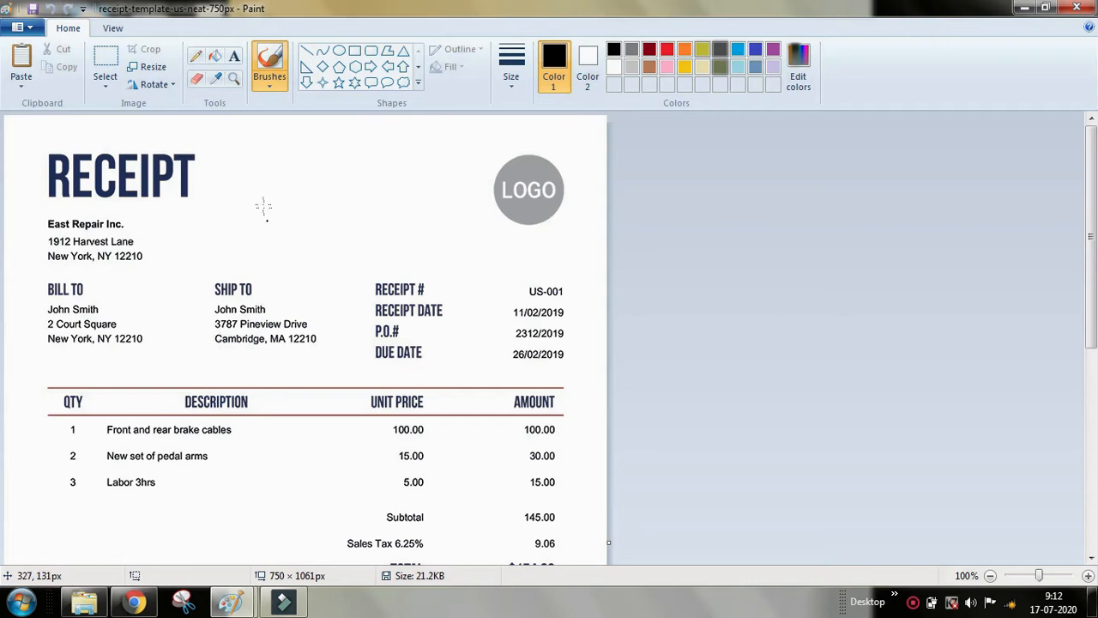
- Copy a blank rectangle of about 138 × 76 px beside the RECEIPT heading and paste it over the BILL TO details
{"action": "left_click", "coordinate": [108, 86]}
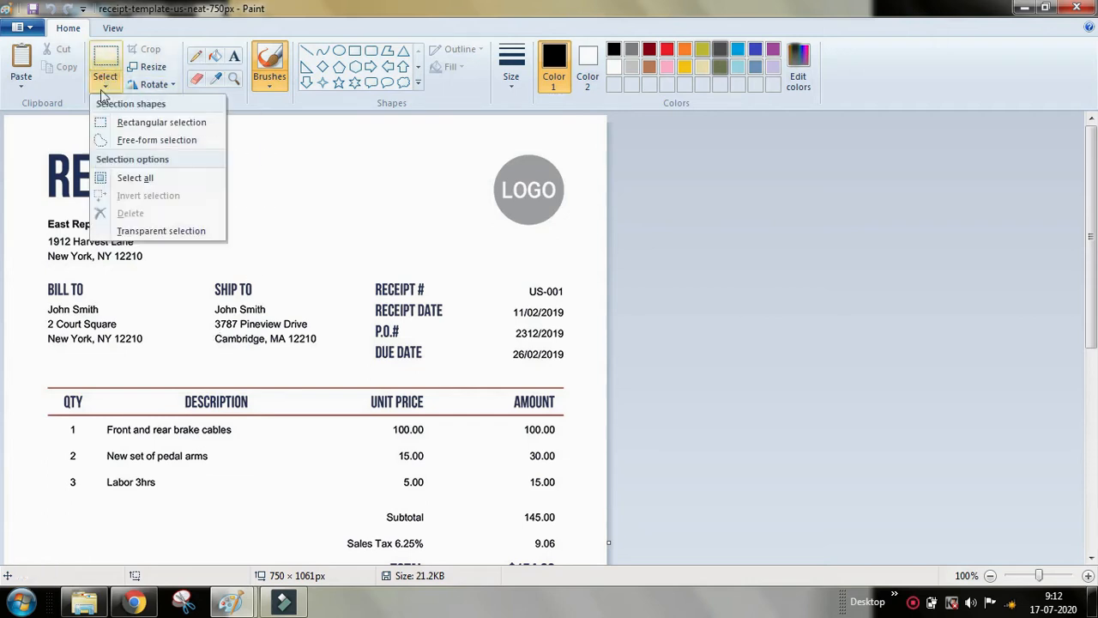
{"action": "left_click", "coordinate": [143, 124]}
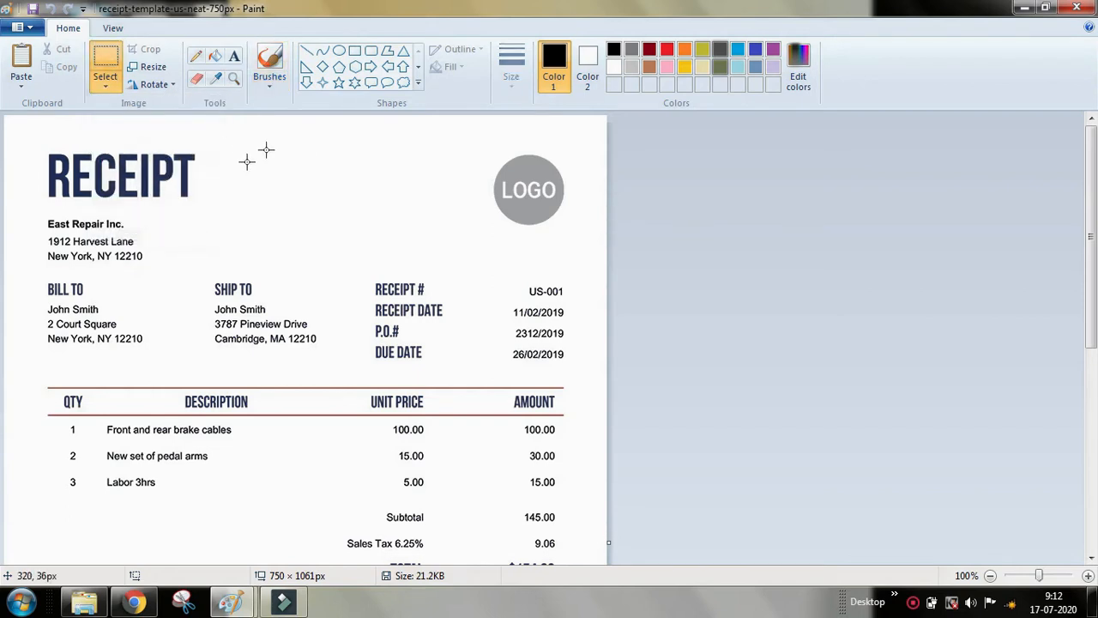
{"action": "left_click_drag", "start_coordinate": [248, 147], "coordinate": [360, 209]}
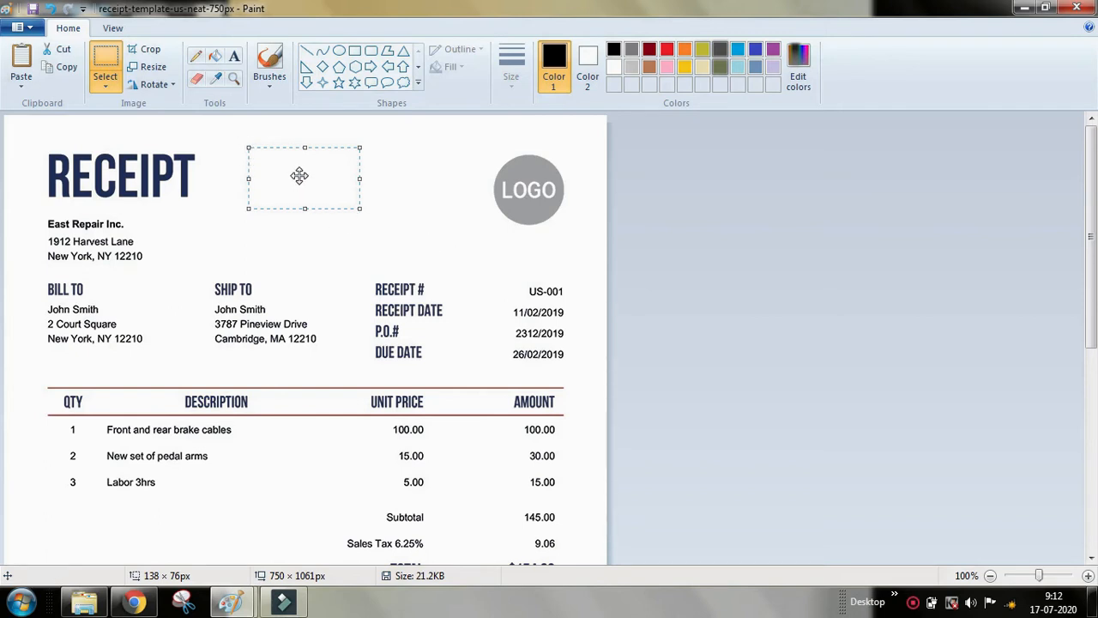
{"action": "key", "text": "ctrl+v"}
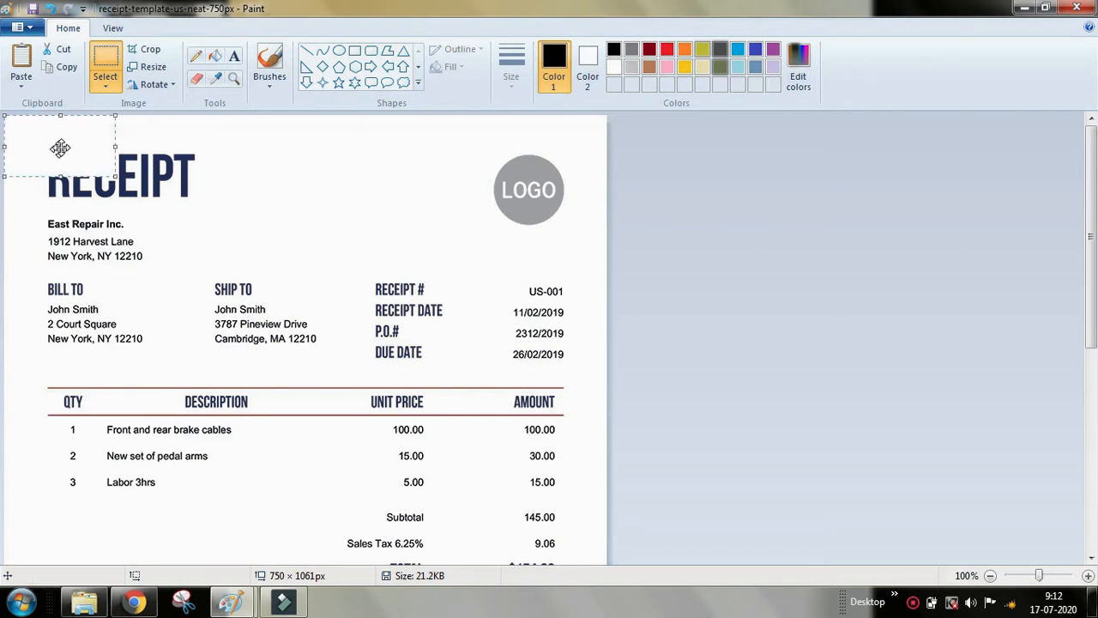
{"action": "left_click_drag", "start_coordinate": [60, 147], "coordinate": [96, 332]}
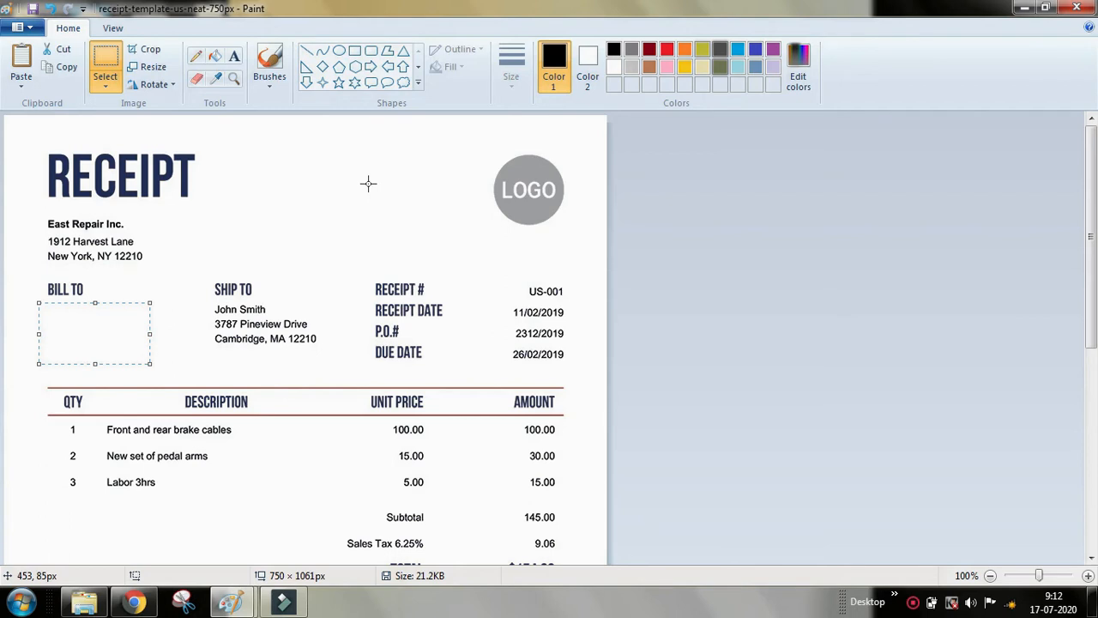
- Cover the SHIP TO details and the four receipt number and date values with pasted blank patches, stretching the second to about 138 × 110 px
{"action": "key", "text": "ctrl+v"}
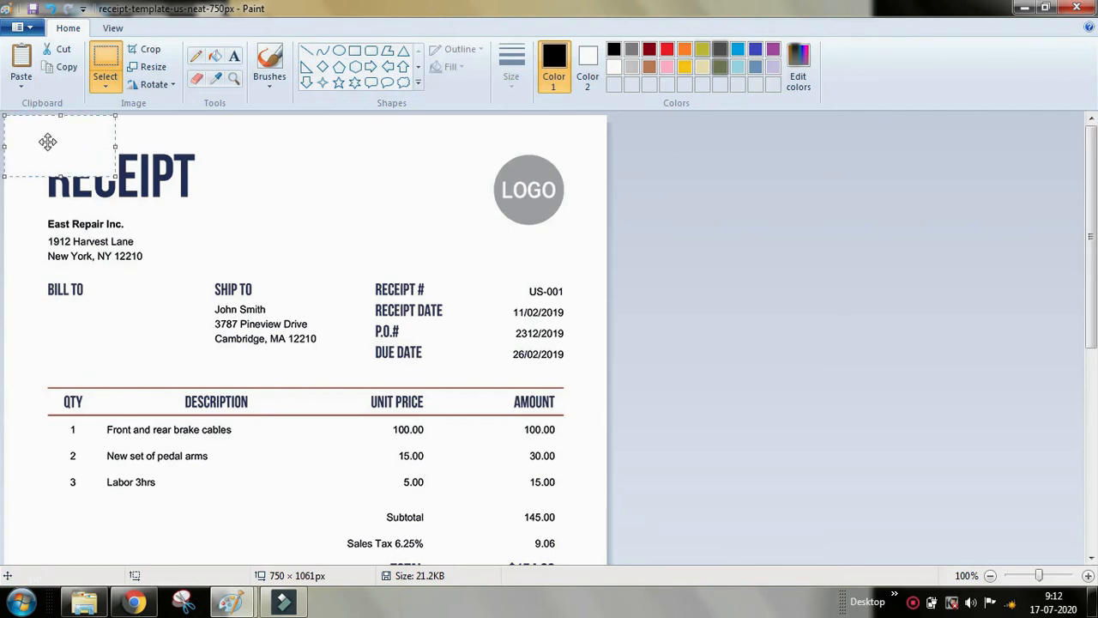
{"action": "left_click_drag", "start_coordinate": [44, 142], "coordinate": [254, 327]}
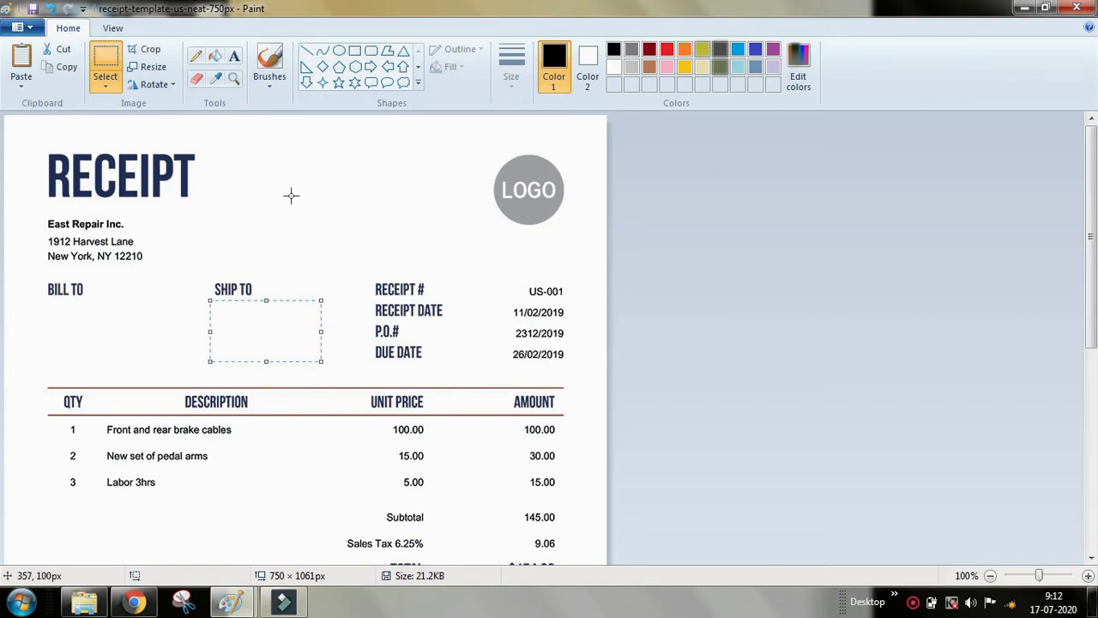
{"action": "key", "text": "ctrl+v"}
{"action": "left_click_drag", "start_coordinate": [49, 150], "coordinate": [535, 311]}
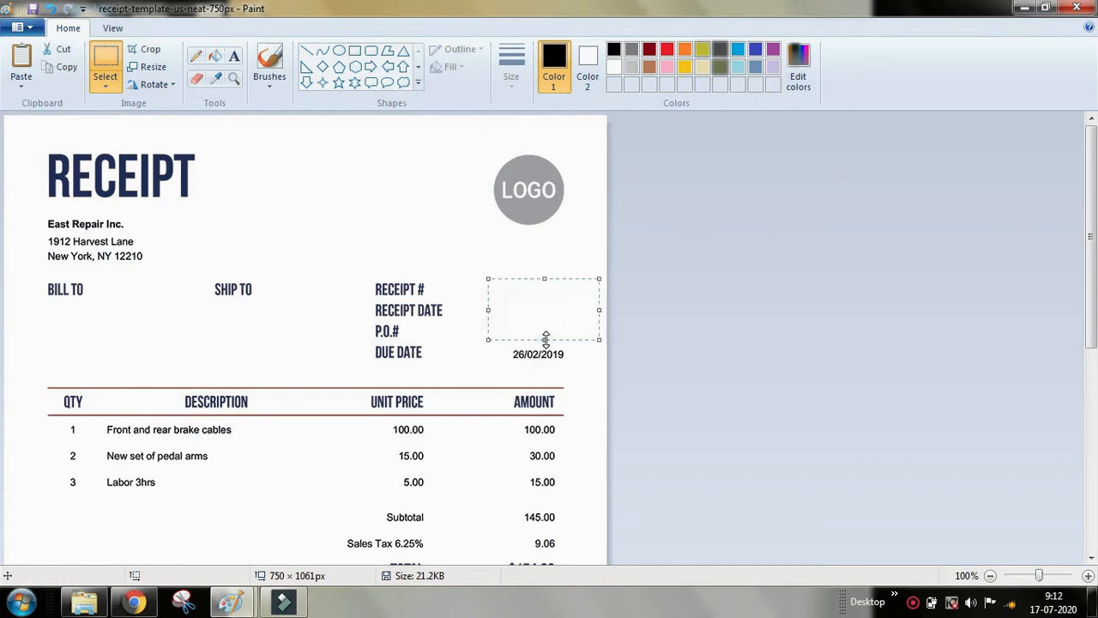
{"action": "left_click_drag", "start_coordinate": [546, 338], "coordinate": [543, 366]}
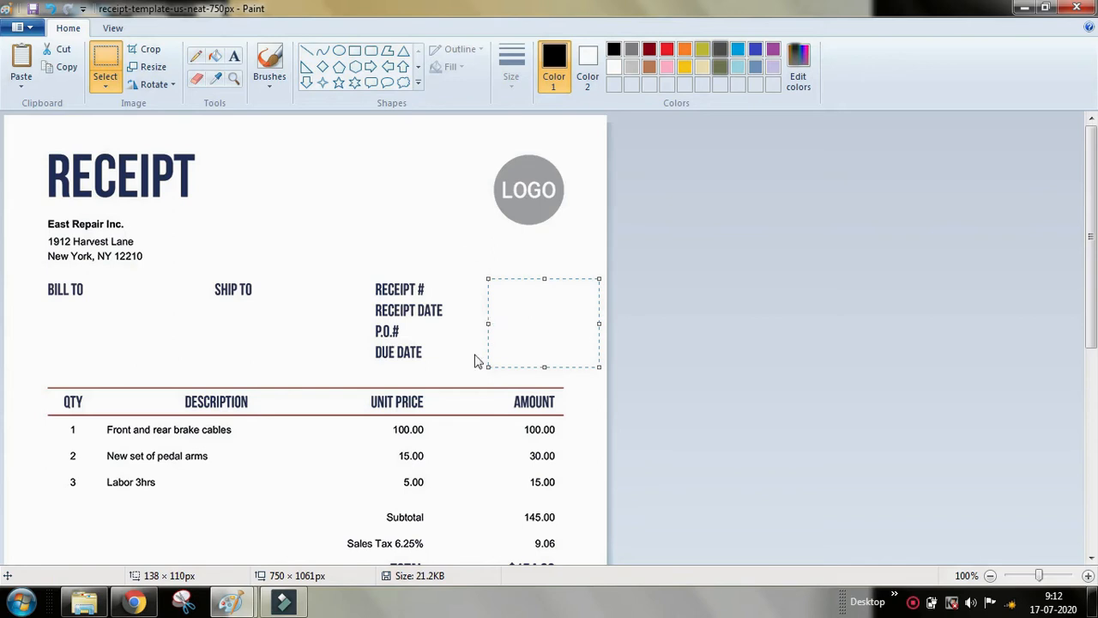
{"action": "scroll", "coordinate": [323, 496], "scroll_direction": "down", "scroll_amount": 3}
{"action": "left_click", "coordinate": [284, 369]}
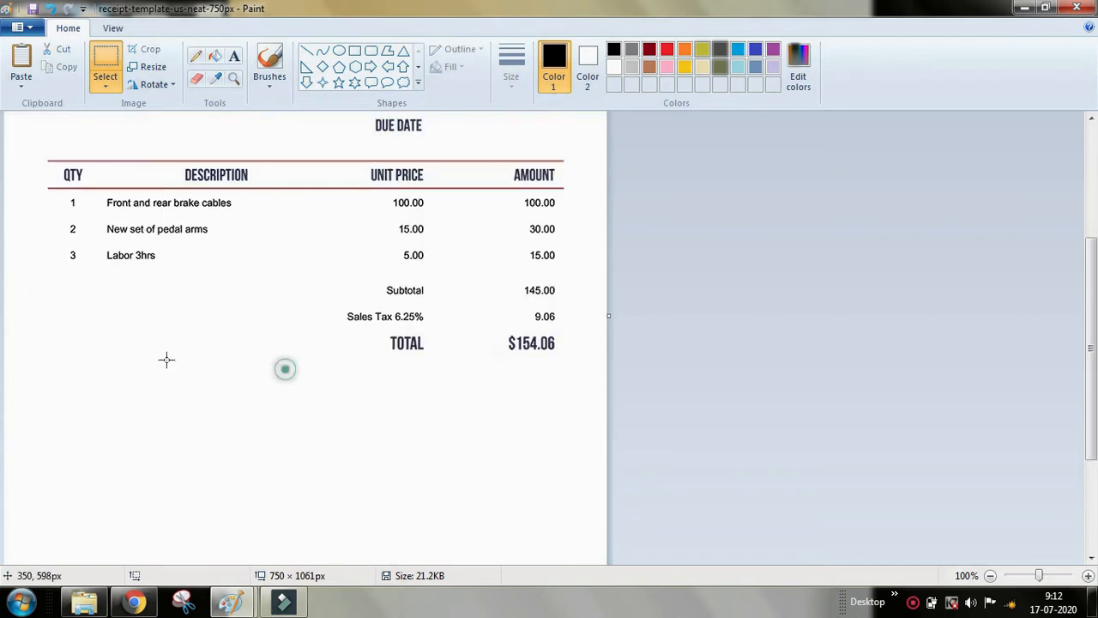
- Paste a blank patch over the three item descriptions and stretch it to about 207 × 116 px
{"action": "scroll", "coordinate": [167, 361], "scroll_direction": "up", "scroll_amount": 3}
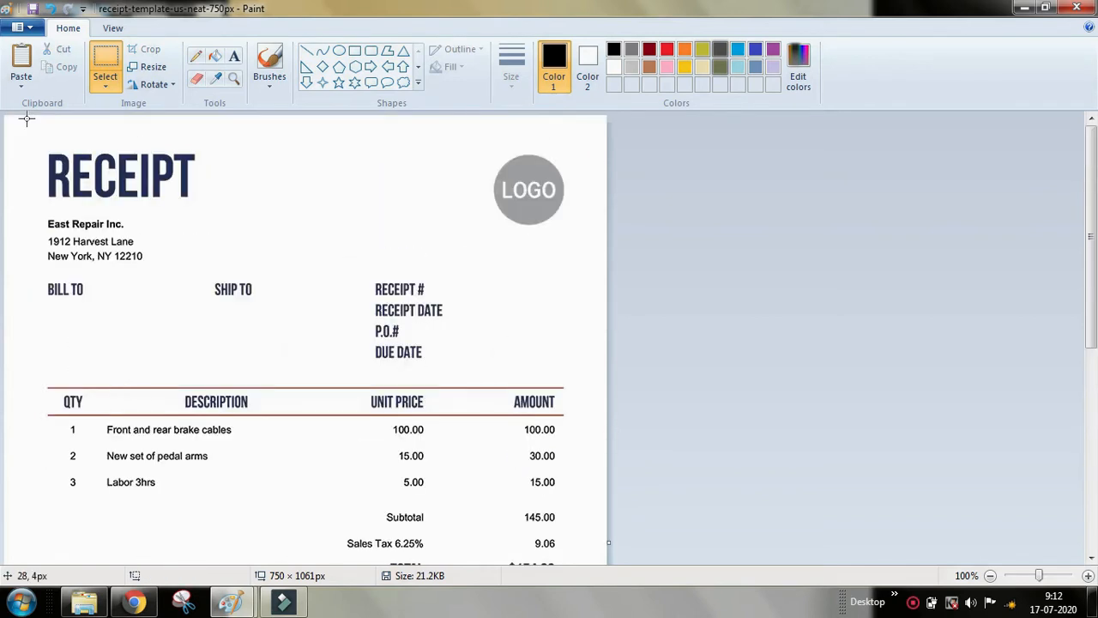
{"action": "left_click_drag", "start_coordinate": [25, 120], "coordinate": [135, 444]}
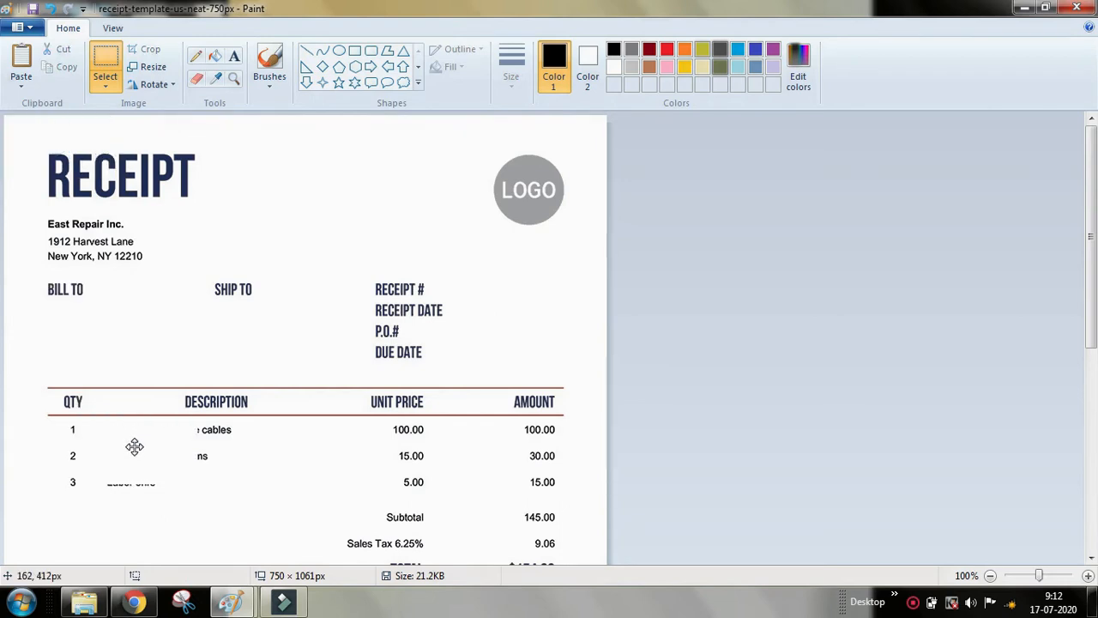
{"action": "left_click_drag", "start_coordinate": [199, 456], "coordinate": [254, 456]}
{"action": "left_click_drag", "start_coordinate": [169, 483], "coordinate": [169, 516]}
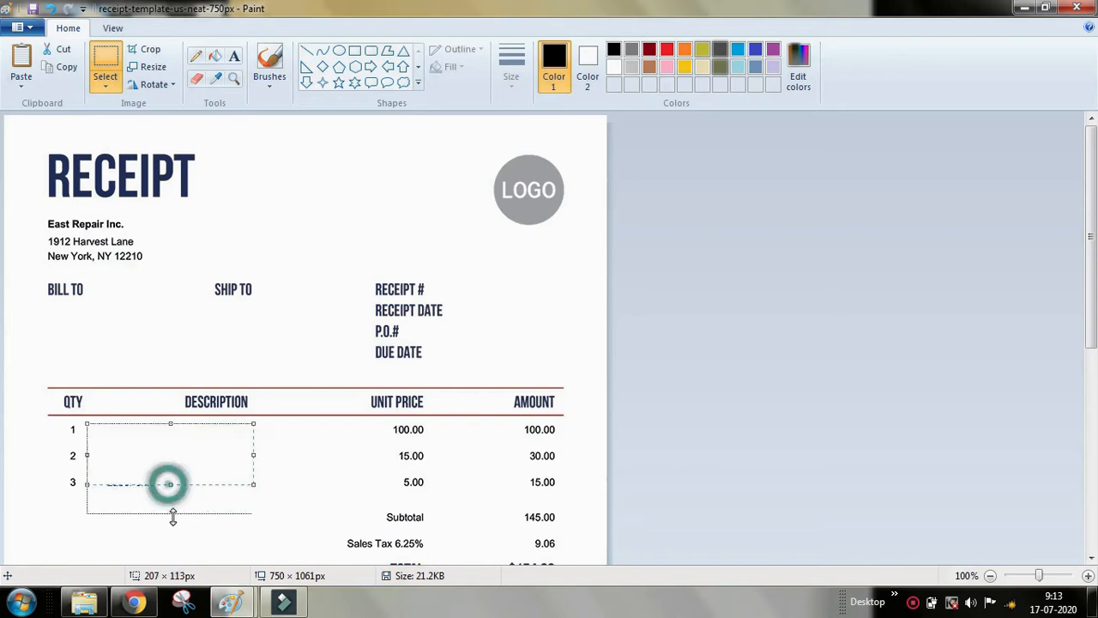
- Cover the unit prices, amounts, subtotal and sales tax lines with a pasted blank patch stretched to about 279 px wide
{"action": "scroll", "coordinate": [426, 326], "scroll_direction": "down", "scroll_amount": 3}
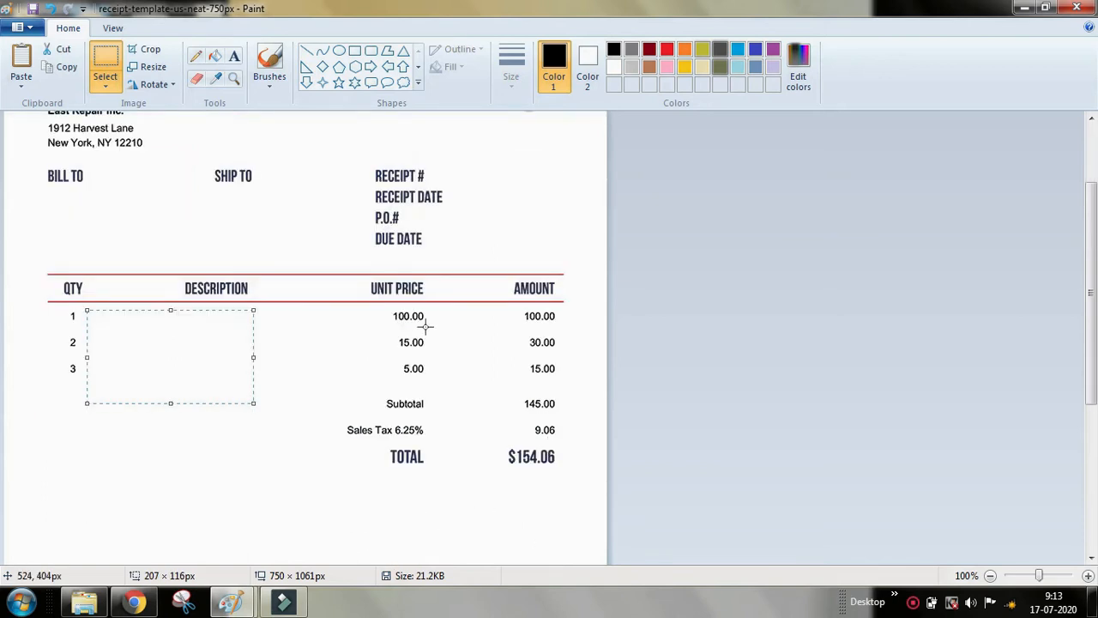
{"action": "key", "text": "ctrl+v"}
{"action": "left_click_drag", "start_coordinate": [81, 161], "coordinate": [405, 440]}
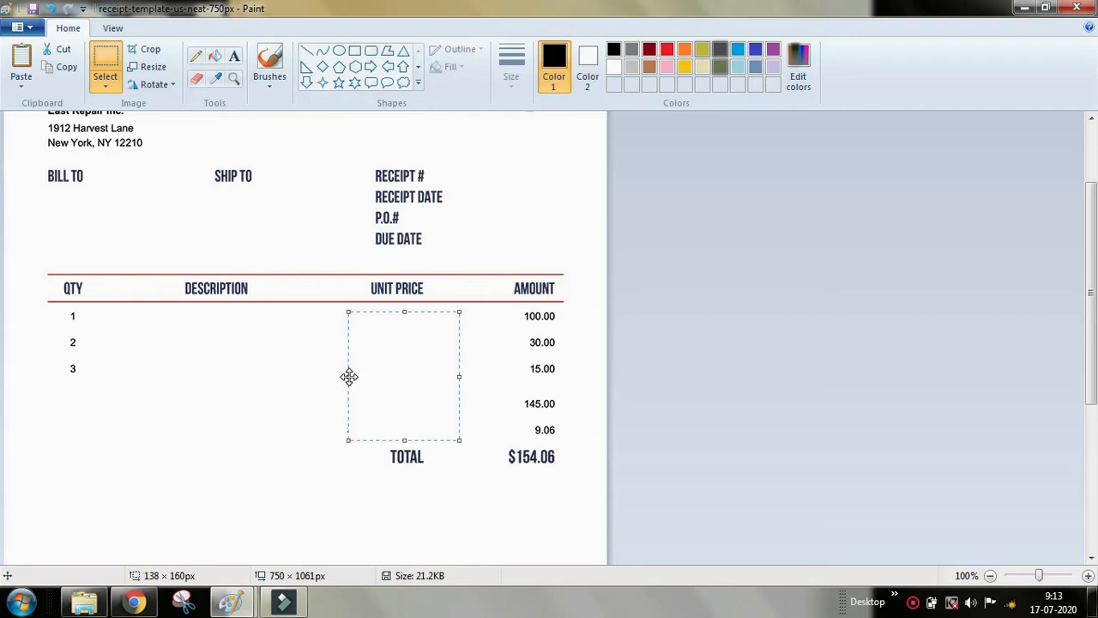
{"action": "left_click_drag", "start_coordinate": [349, 375], "coordinate": [345, 375]}
{"action": "left_click", "coordinate": [421, 382]}
{"action": "left_click_drag", "start_coordinate": [459, 375], "coordinate": [569, 370]}
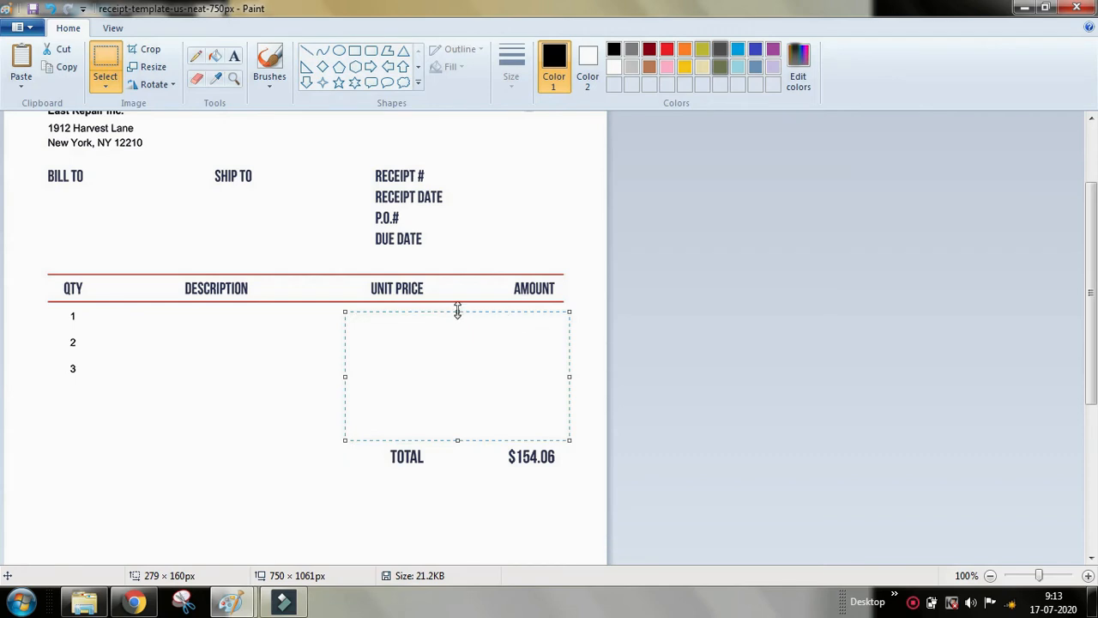
{"action": "left_click_drag", "start_coordinate": [458, 312], "coordinate": [457, 307]}
{"action": "left_click", "coordinate": [594, 340]}
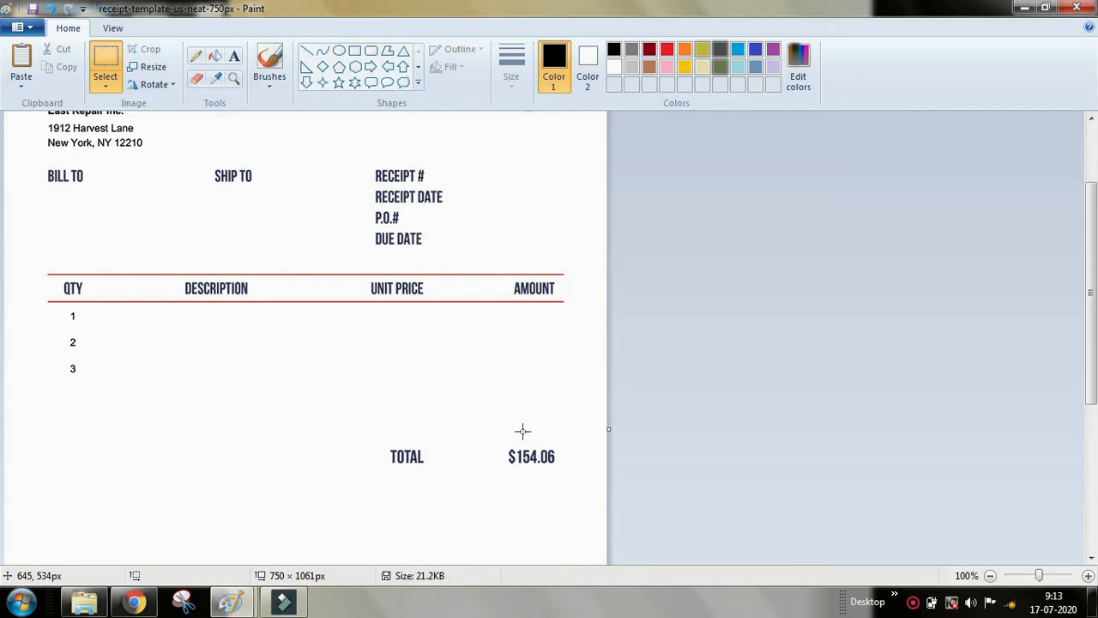
- Paste a blank patch over the amount beside TOTAL
{"action": "key", "text": "ctrl+v"}
{"action": "left_click_drag", "start_coordinate": [40, 142], "coordinate": [529, 456]}
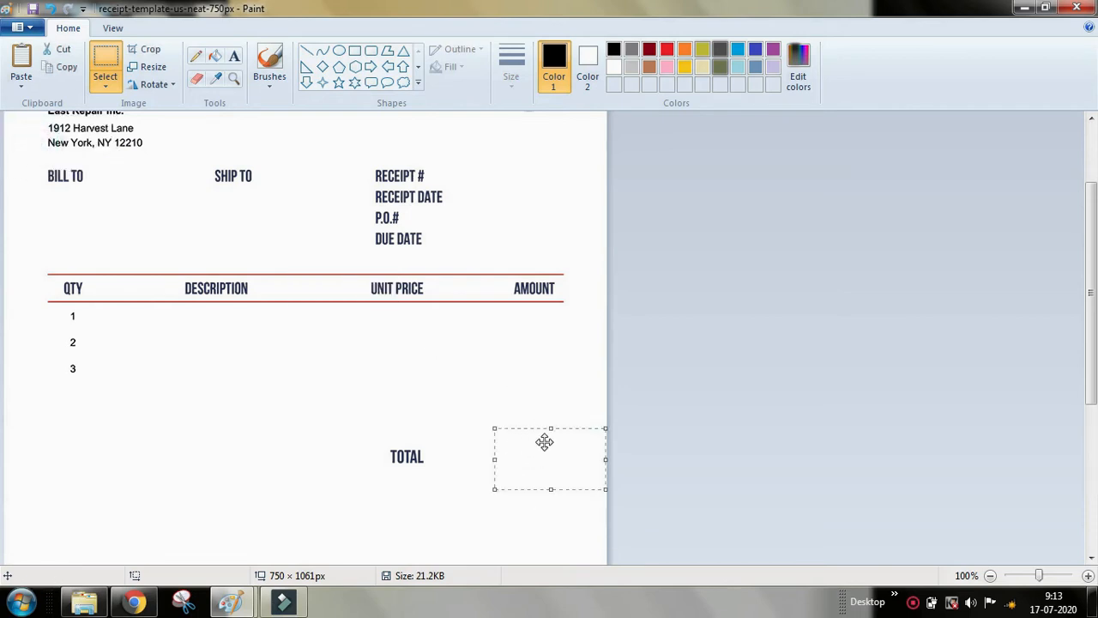
{"action": "left_click", "coordinate": [491, 529]}
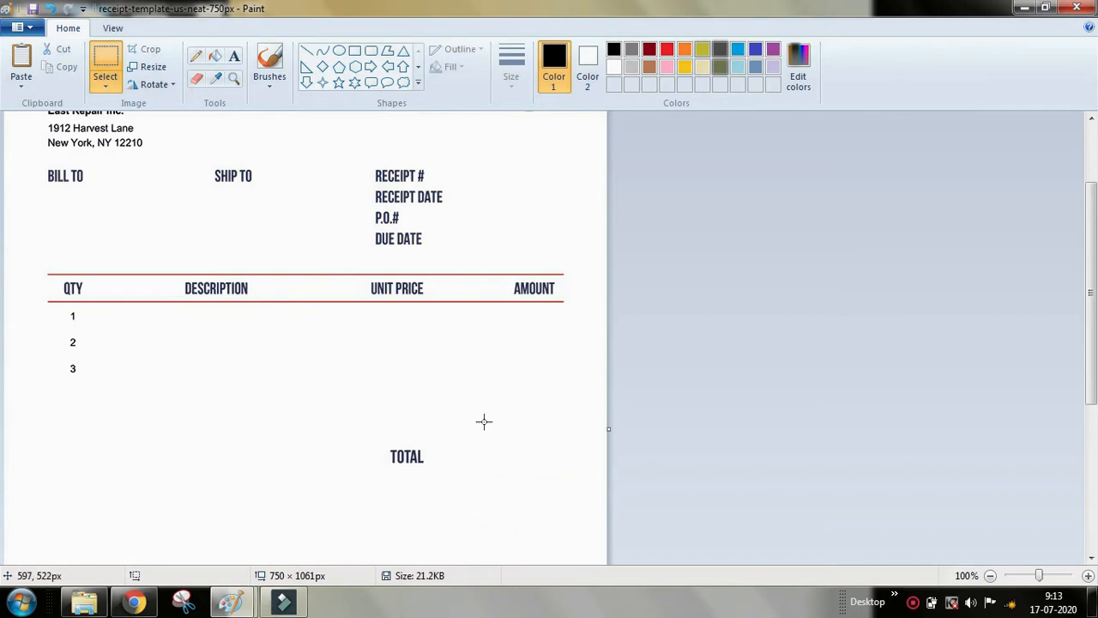
- Add the bold text "RECEIPT 2" in the DESCRIPTION column of item row 1
{"action": "scroll", "coordinate": [484, 422], "scroll_direction": "down", "scroll_amount": 1}
{"action": "scroll", "coordinate": [246, 372], "scroll_direction": "up", "scroll_amount": 1}
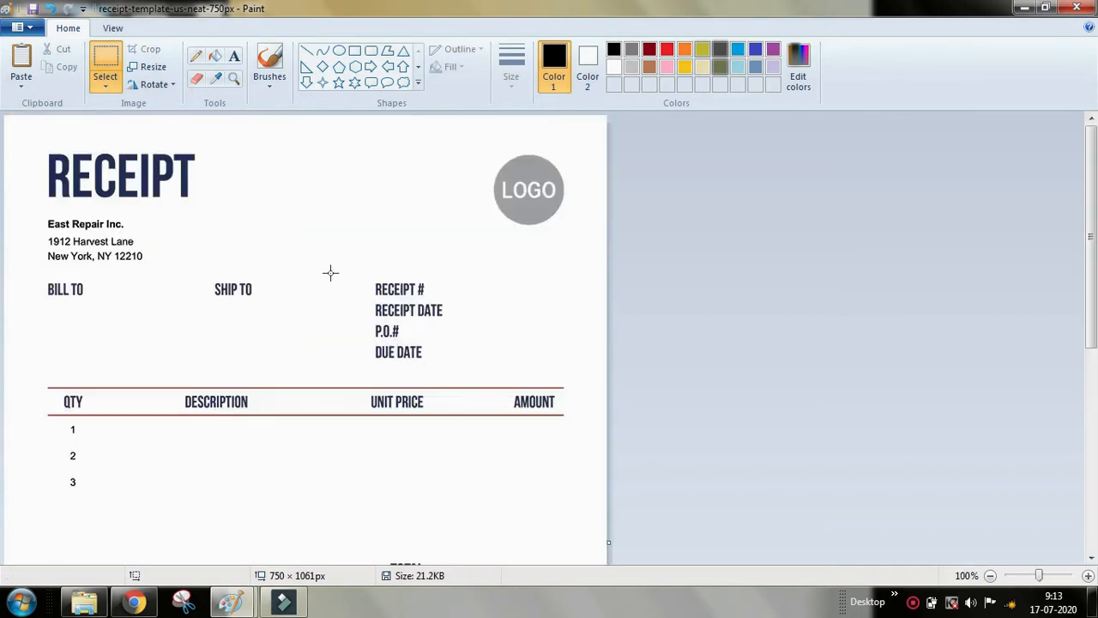
{"action": "scroll", "coordinate": [459, 447], "scroll_direction": "down", "scroll_amount": 5}
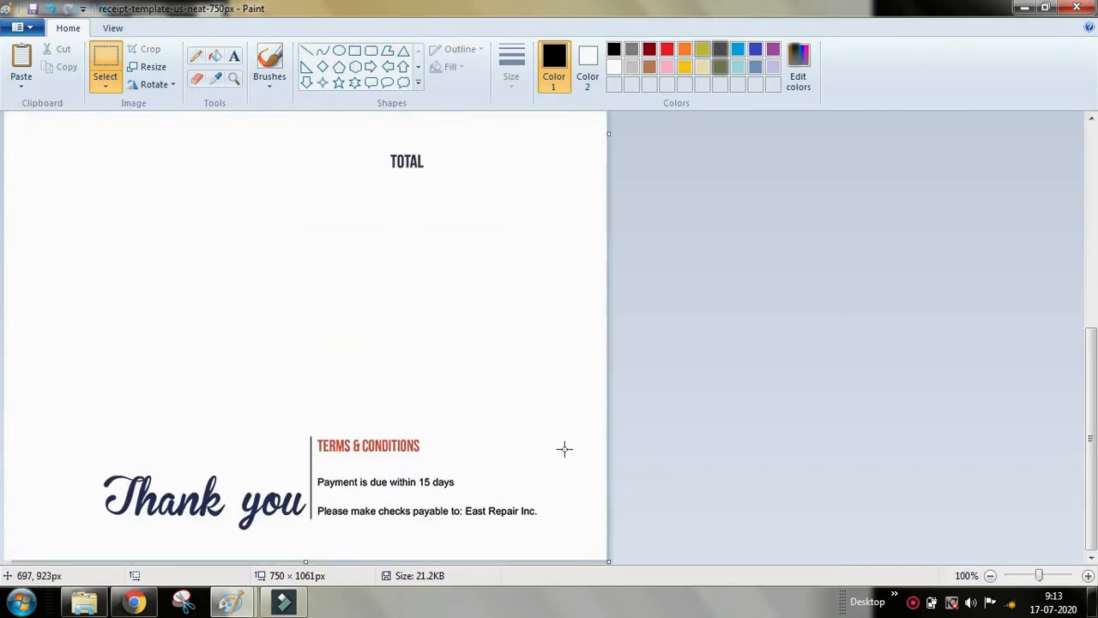
{"action": "scroll", "coordinate": [564, 448], "scroll_direction": "up", "scroll_amount": 5}
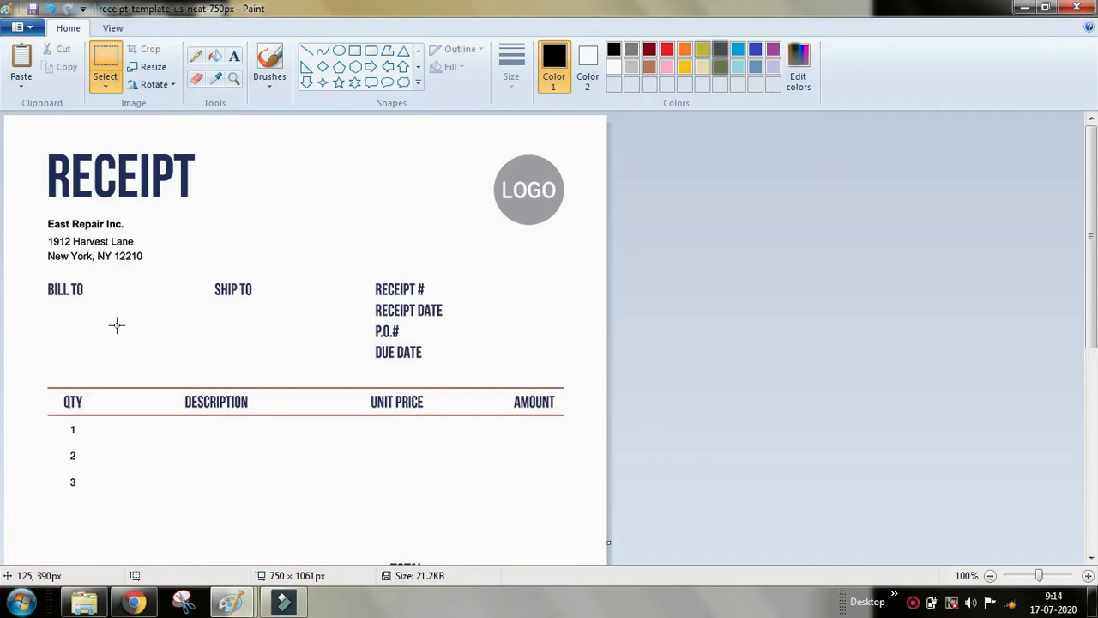
{"action": "left_click", "coordinate": [234, 58]}
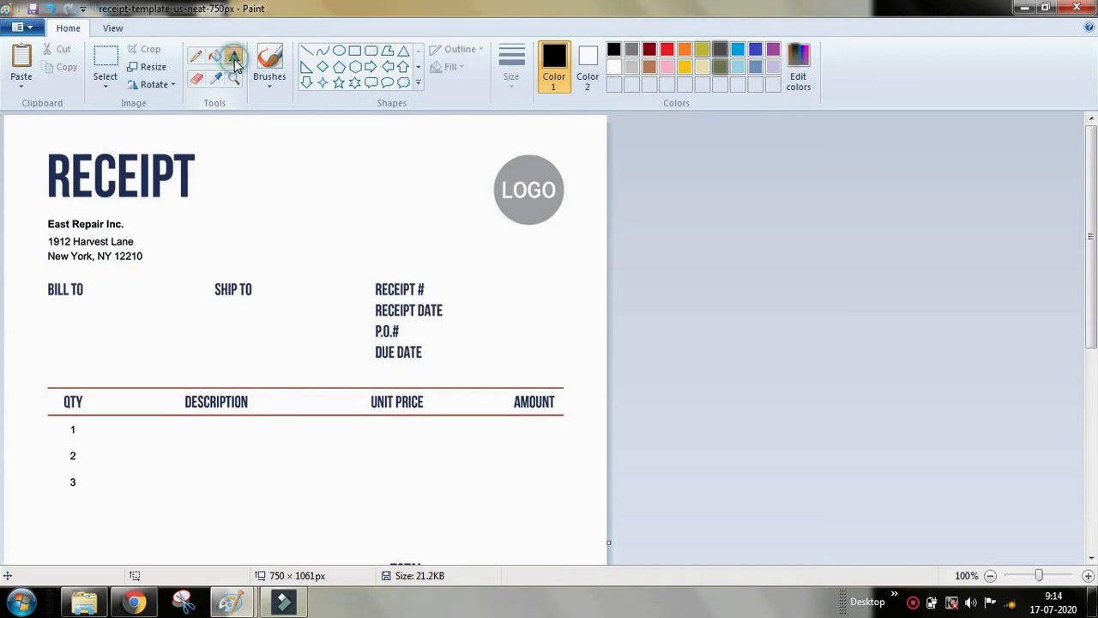
{"action": "left_click", "coordinate": [175, 422]}
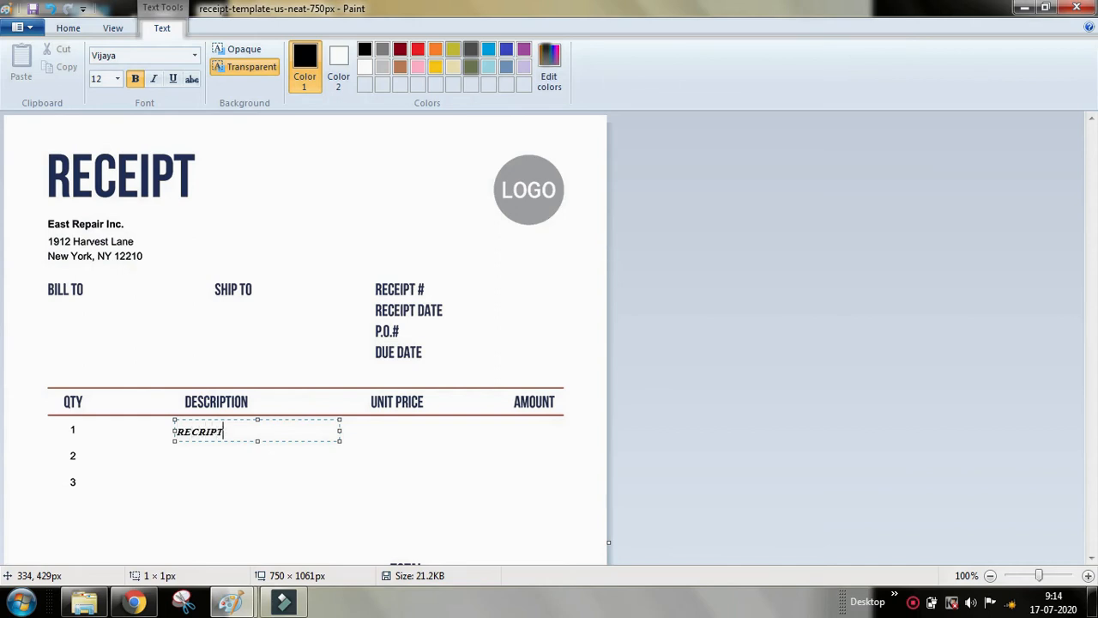
{"action": "left_click", "coordinate": [268, 474]}
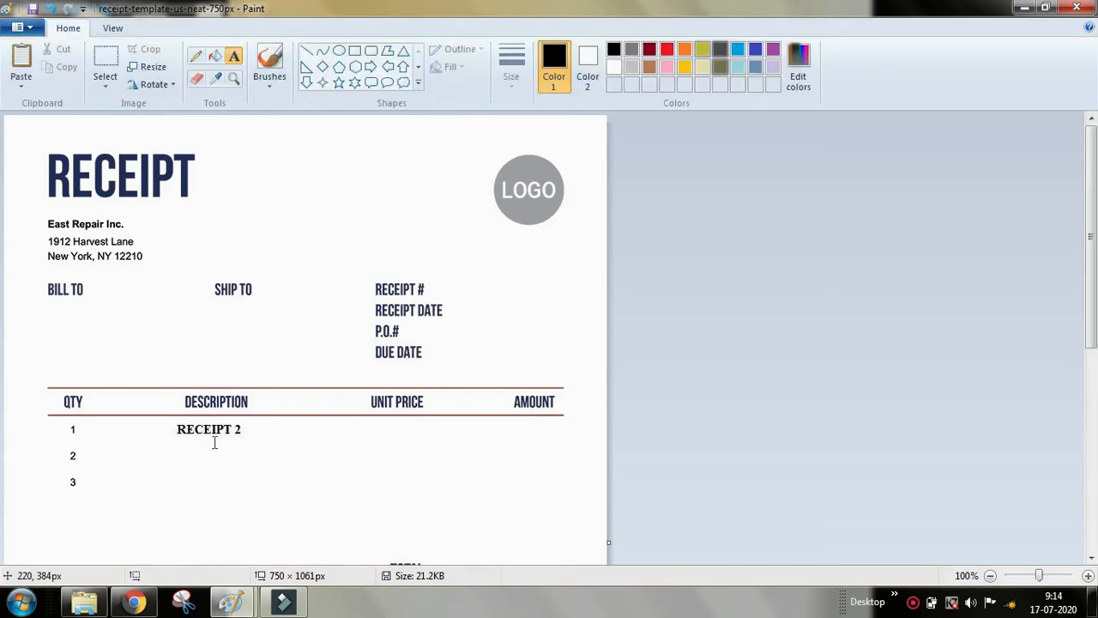
{"action": "left_click", "coordinate": [180, 425]}
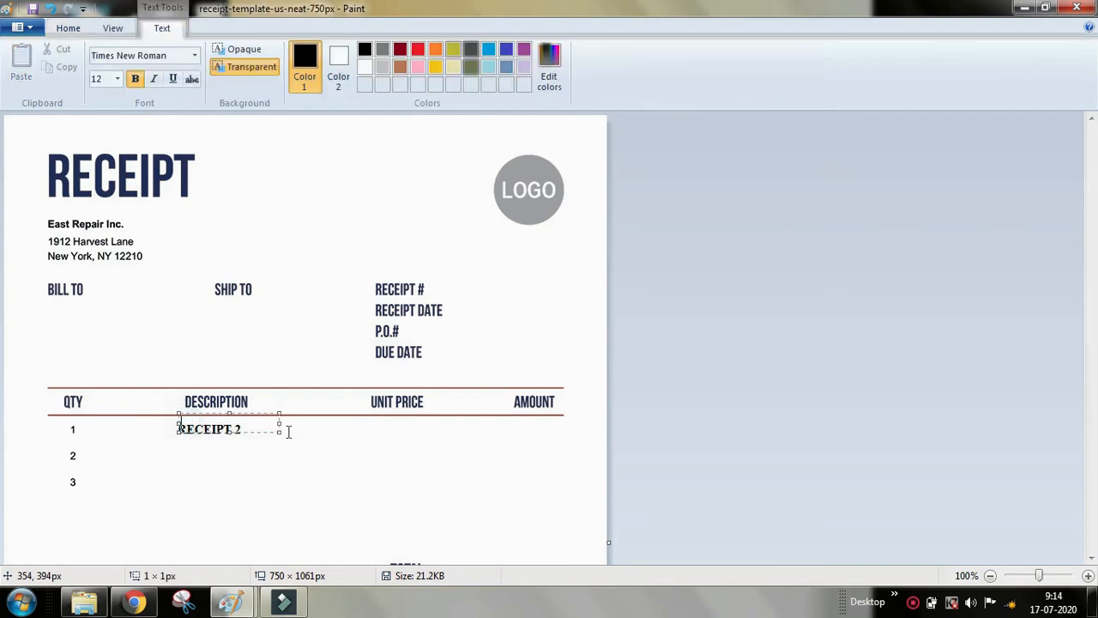
{"action": "left_click", "coordinate": [414, 481]}
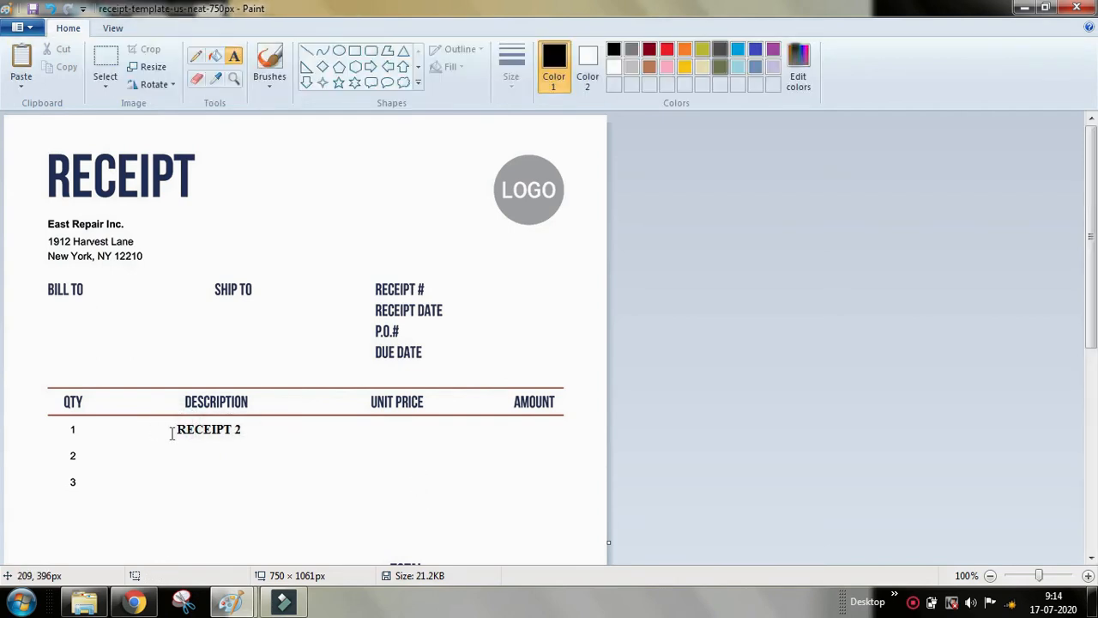
{"action": "mouse_move", "coordinate": [180, 427]}
{"action": "left_mouse_down"}
{"action": "mouse_move", "coordinate": [275, 440]}
{"action": "mouse_move", "coordinate": [194, 431]}
{"action": "left_mouse_up"}
{"action": "left_click", "coordinate": [286, 454]}
{"action": "left_click", "coordinate": [392, 490]}
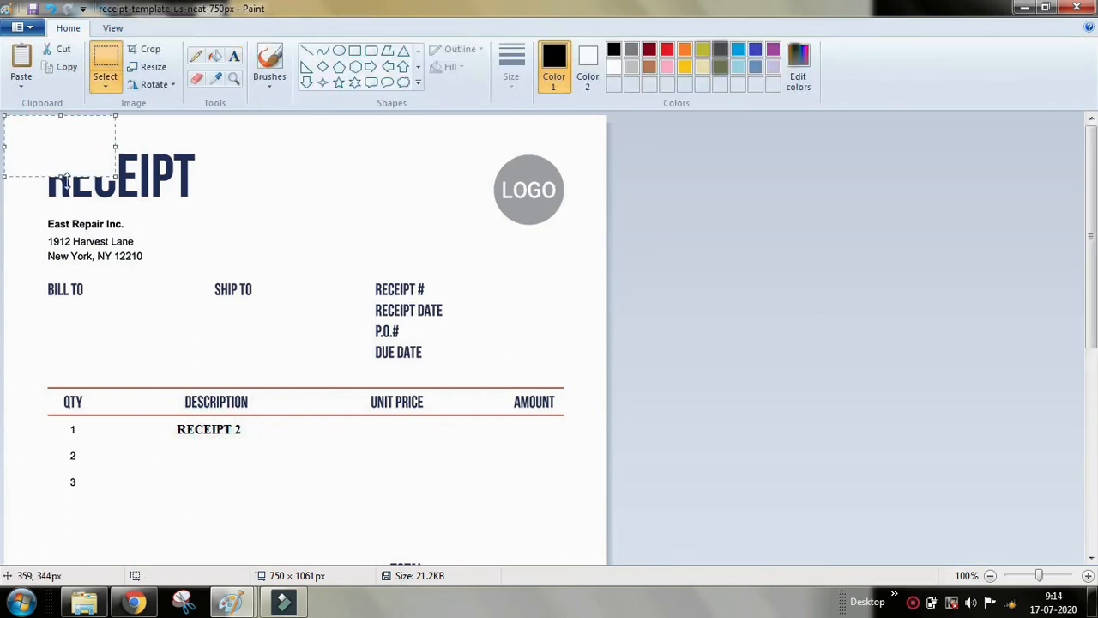
- Cover the "RECEIPT 2" text in item row 1 with the pasted blank patch
{"action": "left_click_drag", "start_coordinate": [49, 152], "coordinate": [205, 452]}
{"action": "left_click", "coordinate": [426, 510]}
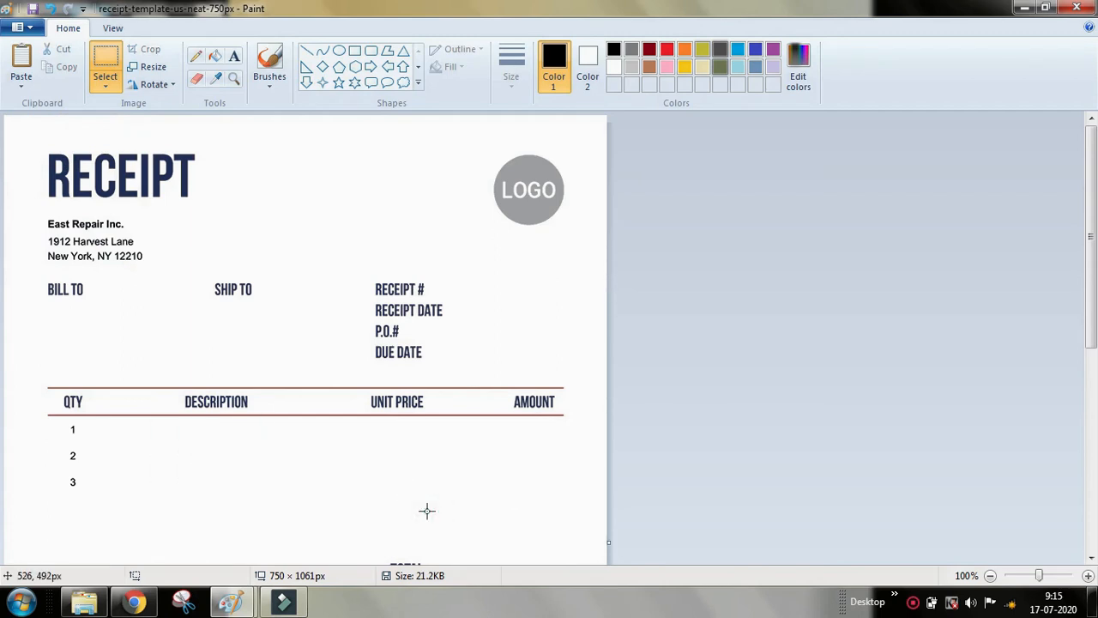
- Add the bold text "RECEIPT 2" beside quantity 1 in the first item row and set its font to Trebuchet MS
{"action": "left_click", "coordinate": [233, 56]}
{"action": "left_click", "coordinate": [103, 431]}
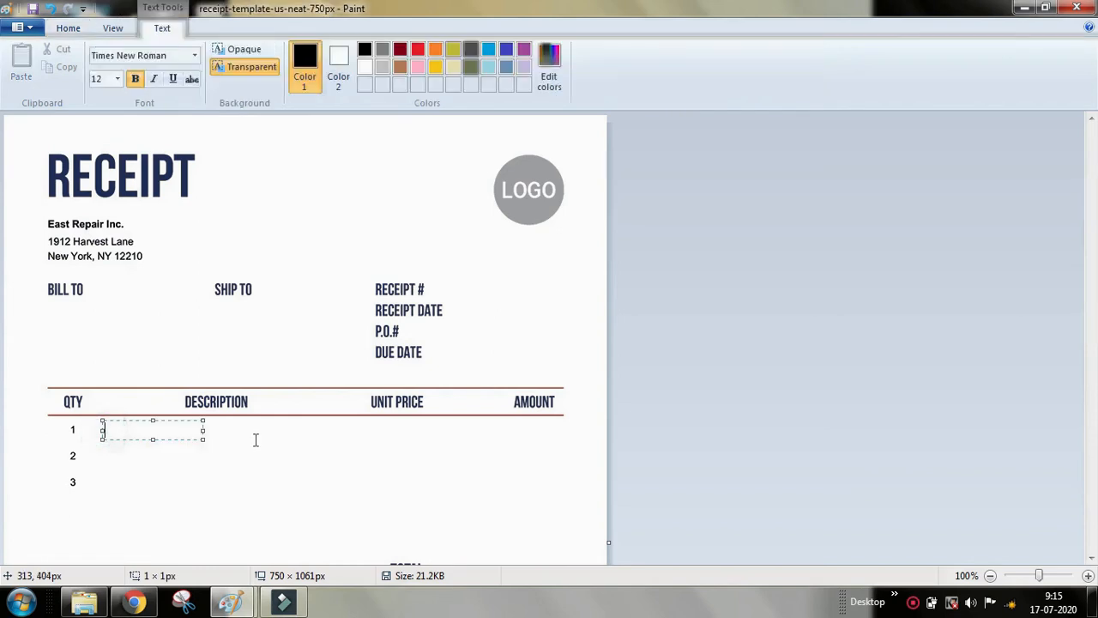
{"action": "type", "text": "RECEIPT 2"}
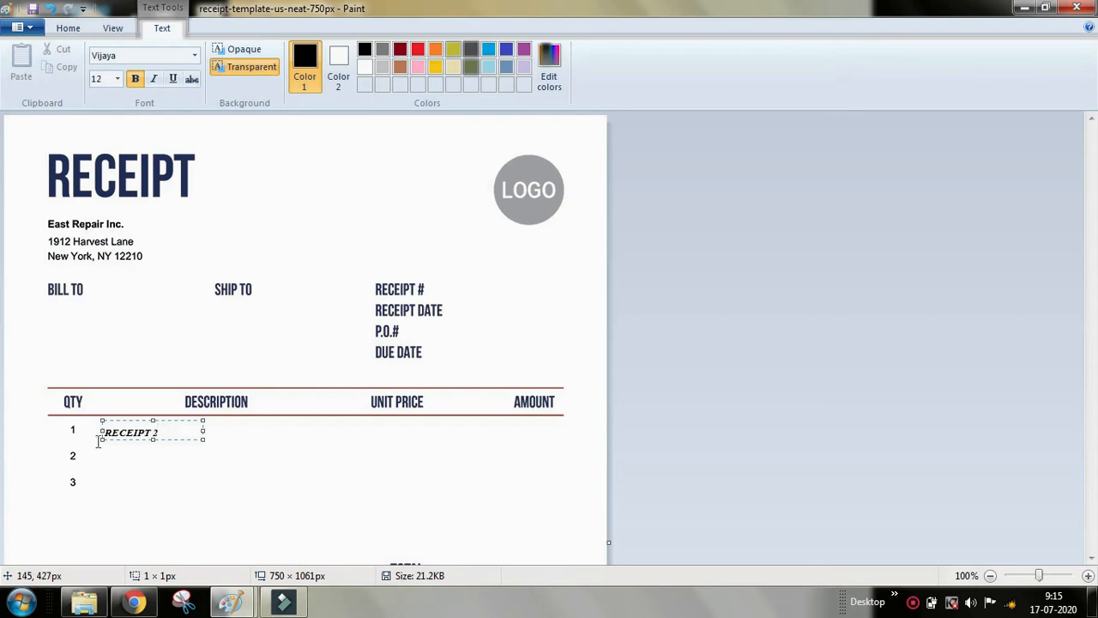
{"action": "left_click_drag", "start_coordinate": [162, 432], "coordinate": [101, 432]}
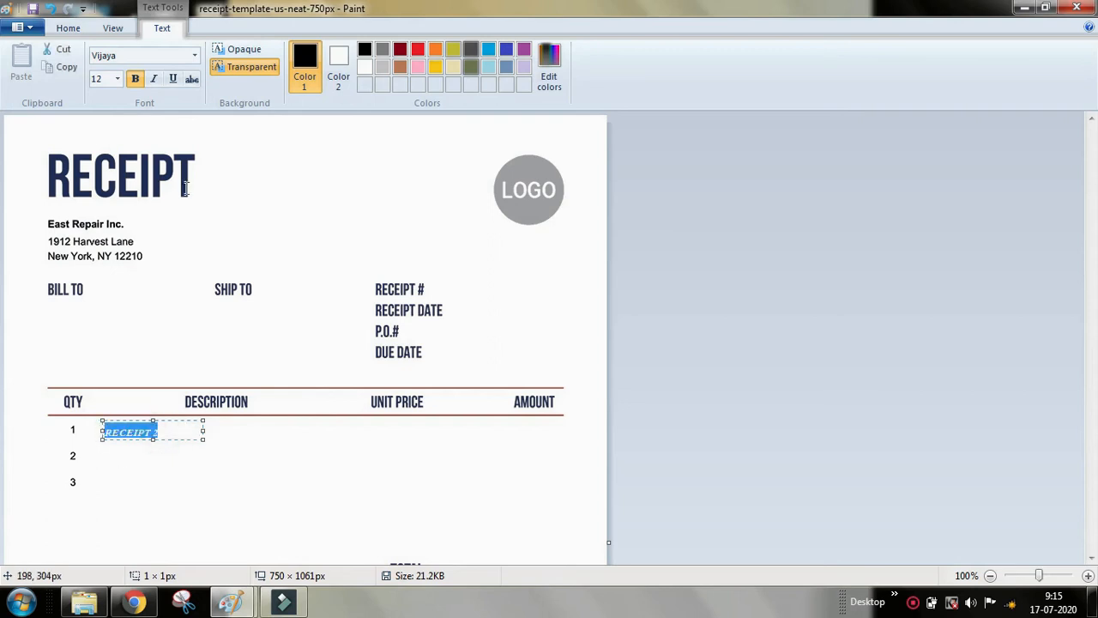
{"action": "left_click", "coordinate": [194, 55]}
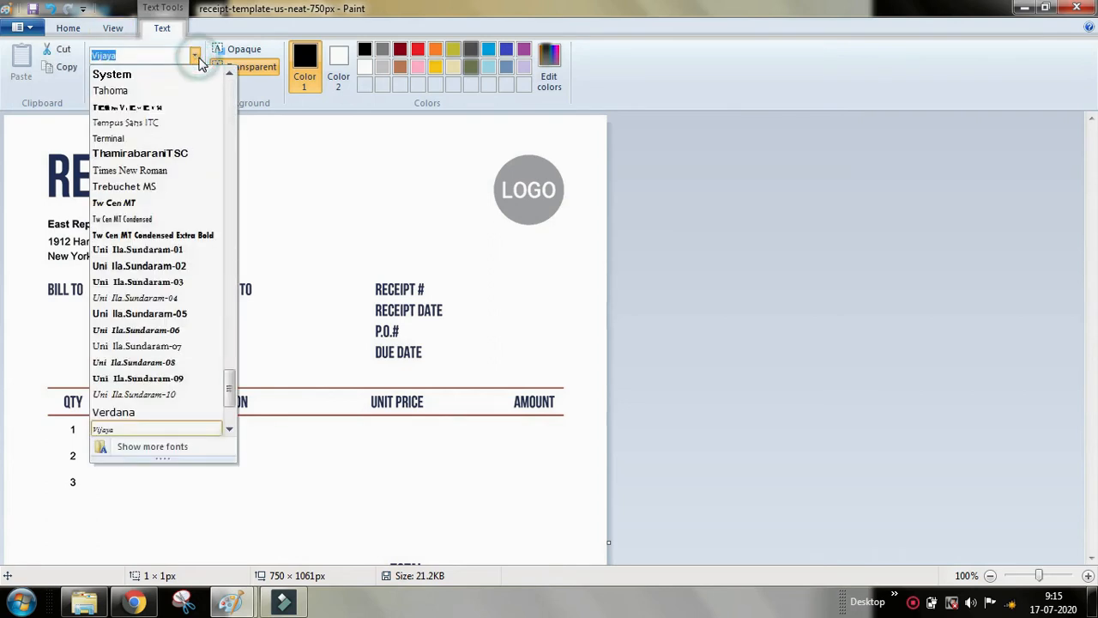
{"action": "left_click", "coordinate": [147, 186]}
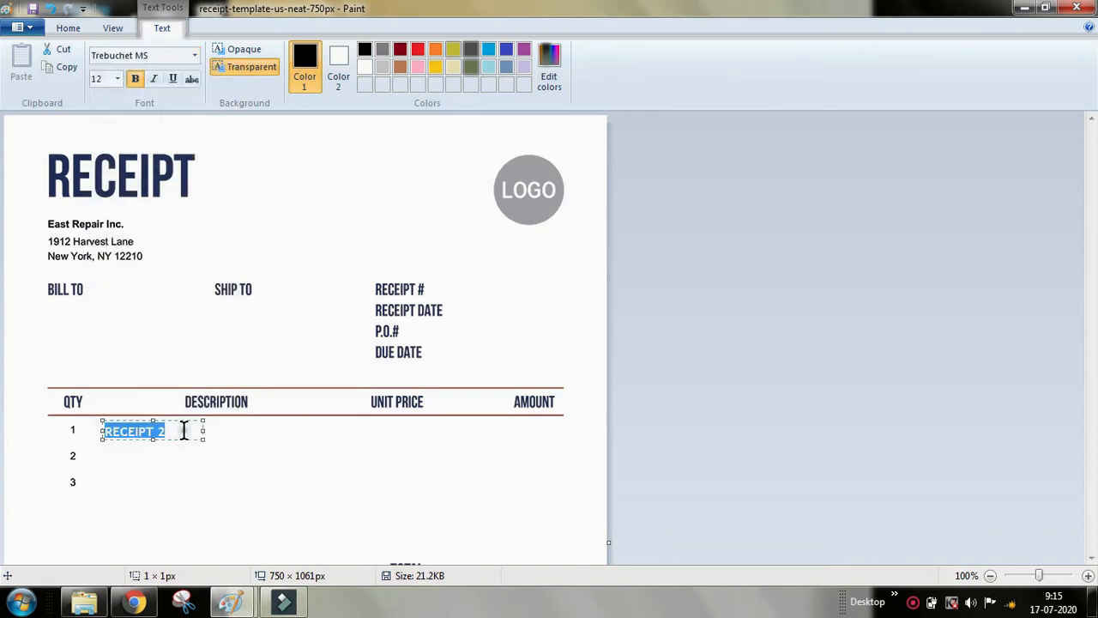
{"action": "left_click", "coordinate": [183, 431]}
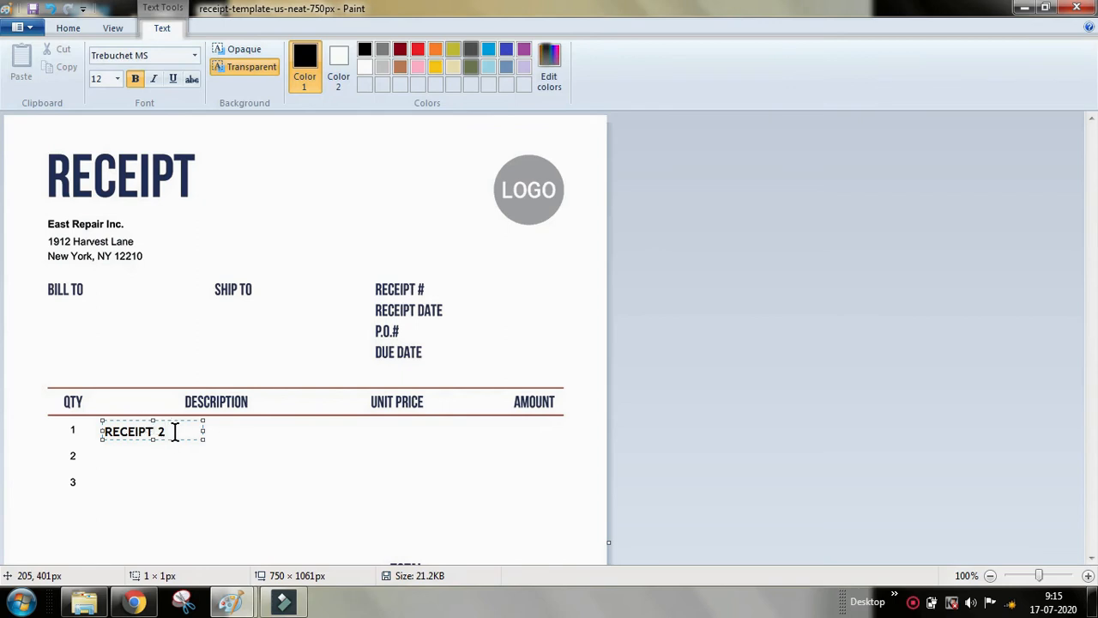
- Extend the text box downward with a new line, retype the "2" after RECEIPT, and place the text on the image
{"action": "key", "text": "Return"}
{"action": "key", "text": "BackSpace"}
{"action": "type", "text": "2"}
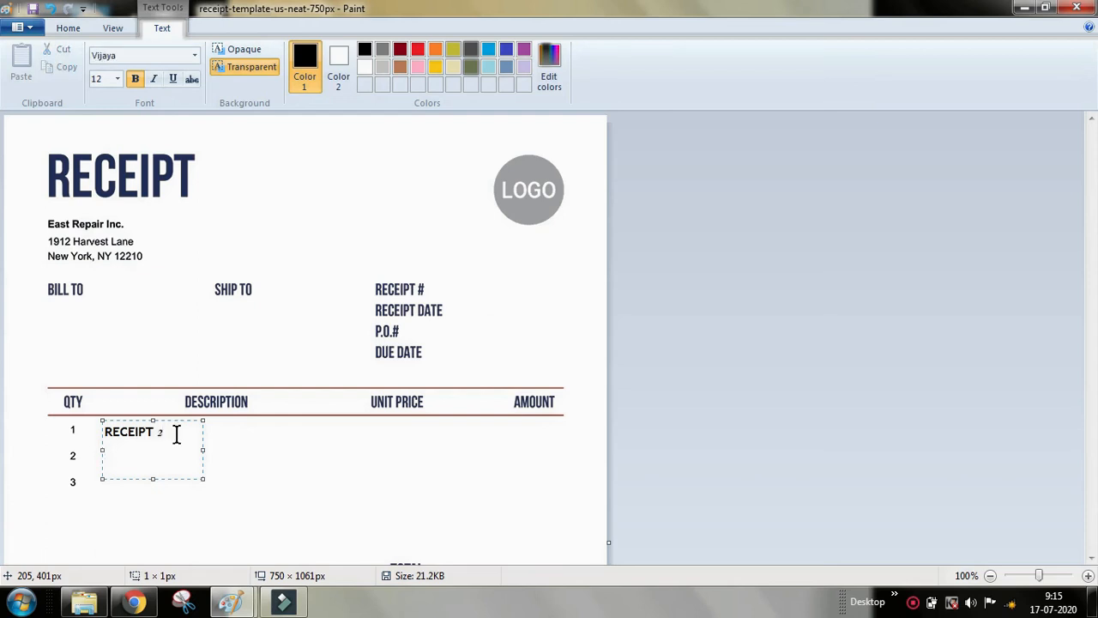
{"action": "left_click", "coordinate": [152, 473]}
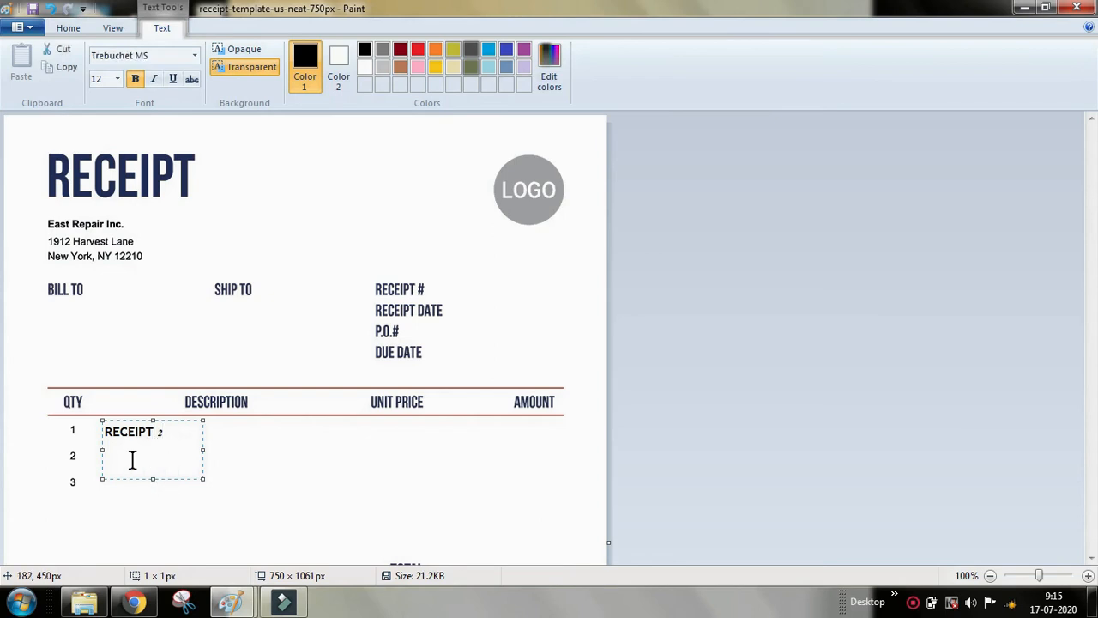
{"action": "left_click", "coordinate": [111, 465]}
{"action": "left_click", "coordinate": [111, 465]}
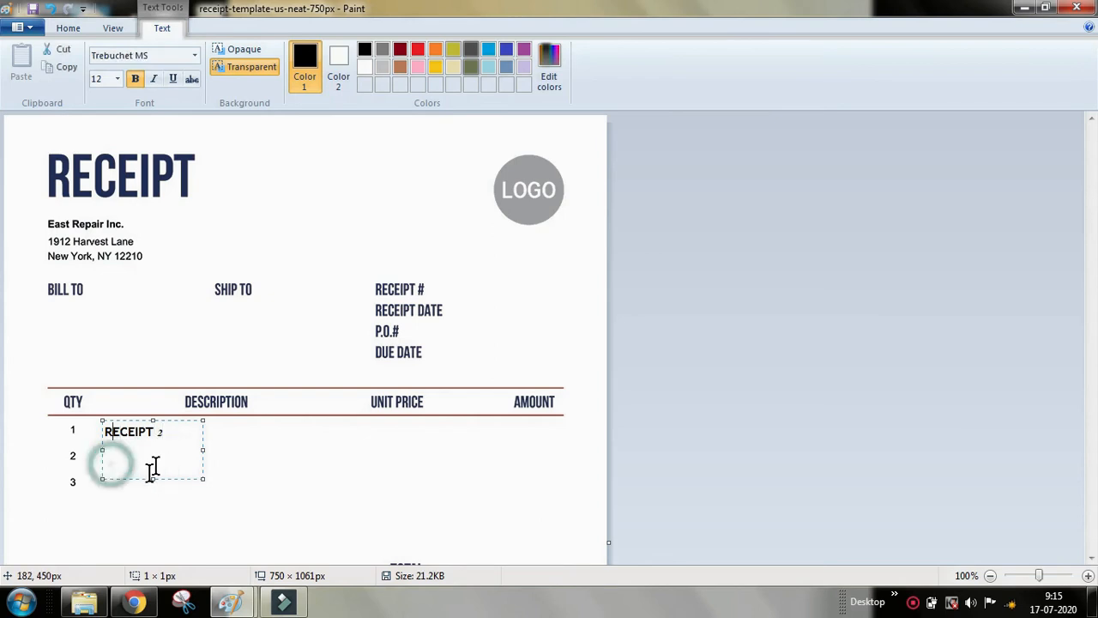
{"action": "left_click", "coordinate": [220, 452]}
- Copy a plain grey area of about 50 × 19 px from the logo, paste it below BILL TO, and stretch it to about 168 × 91 px
{"action": "scroll", "coordinate": [339, 448], "scroll_direction": "down", "scroll_amount": 5}
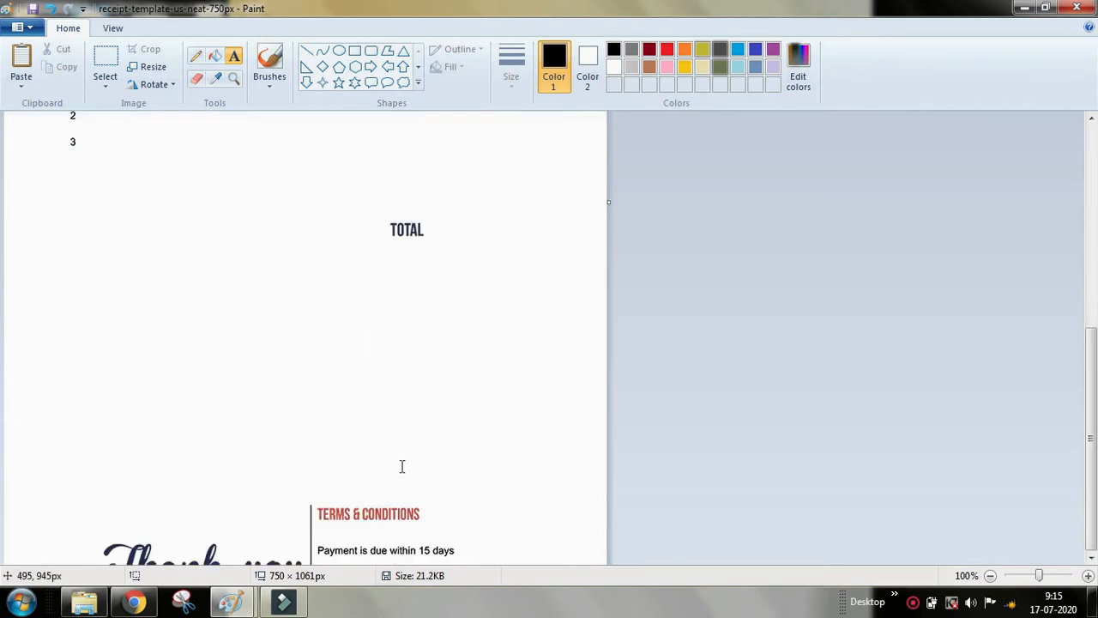
{"action": "scroll", "coordinate": [718, 471], "scroll_direction": "up", "scroll_amount": 5}
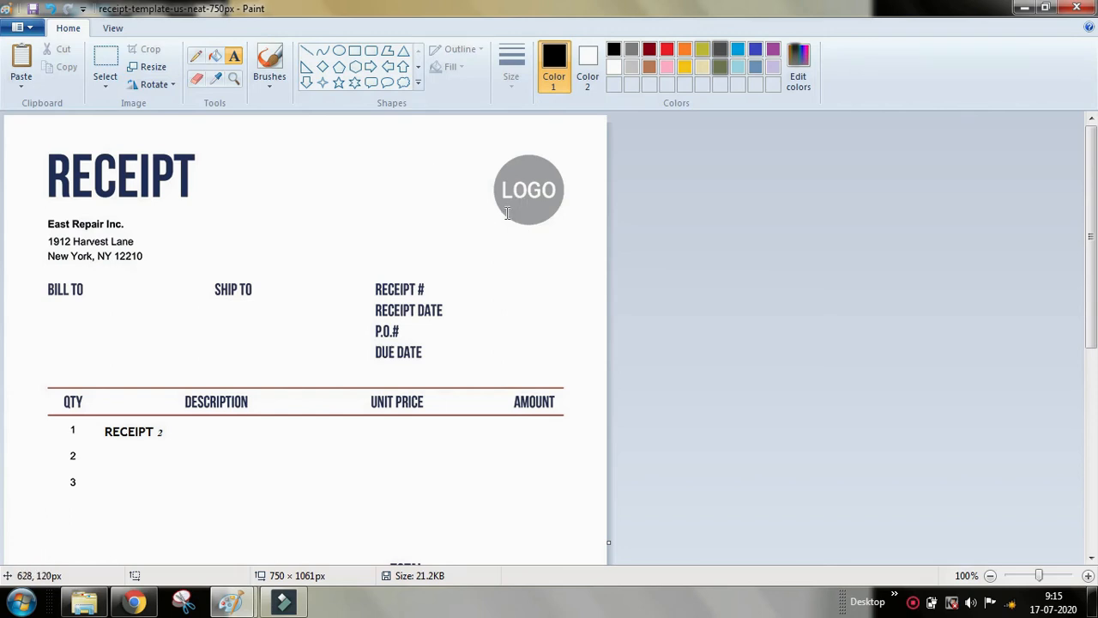
{"action": "left_click", "coordinate": [105, 79]}
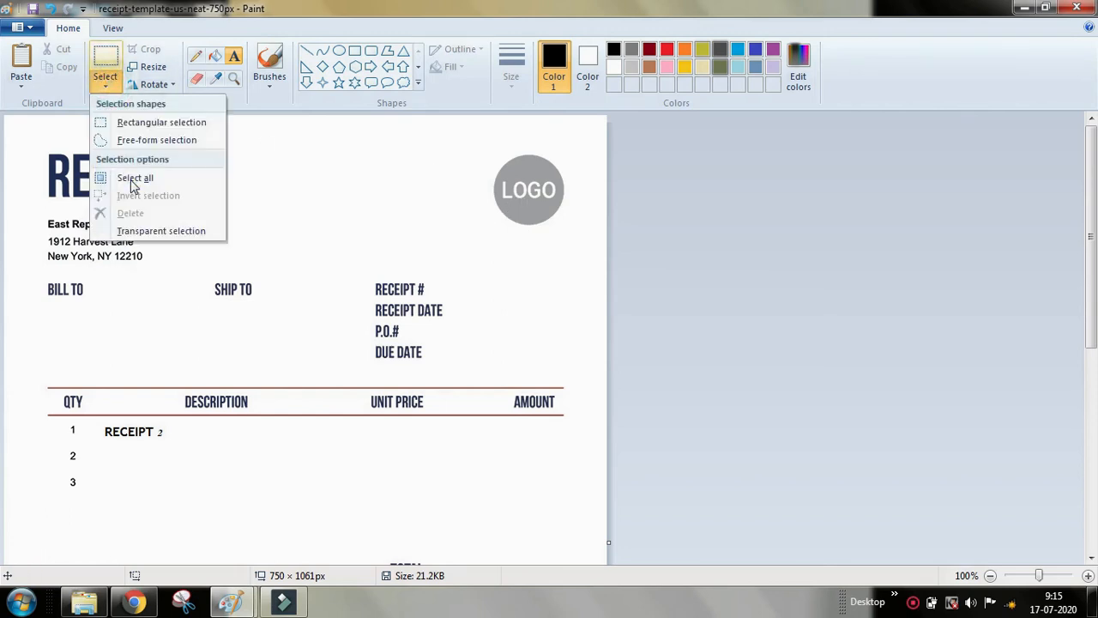
{"action": "left_click", "coordinate": [145, 122]}
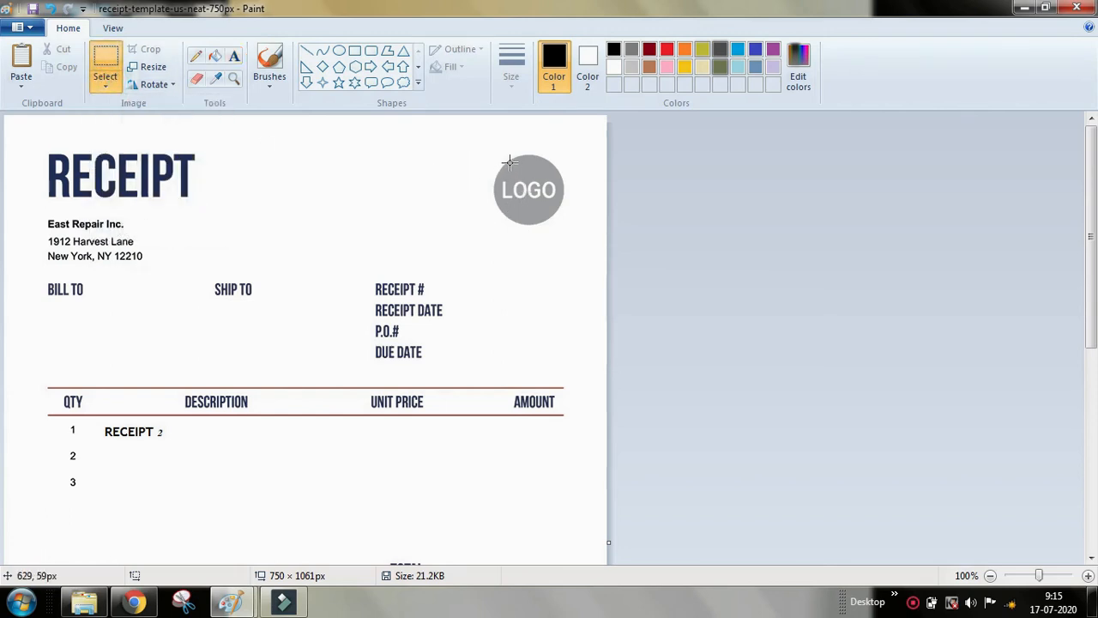
{"action": "left_click_drag", "start_coordinate": [510, 163], "coordinate": [550, 177]}
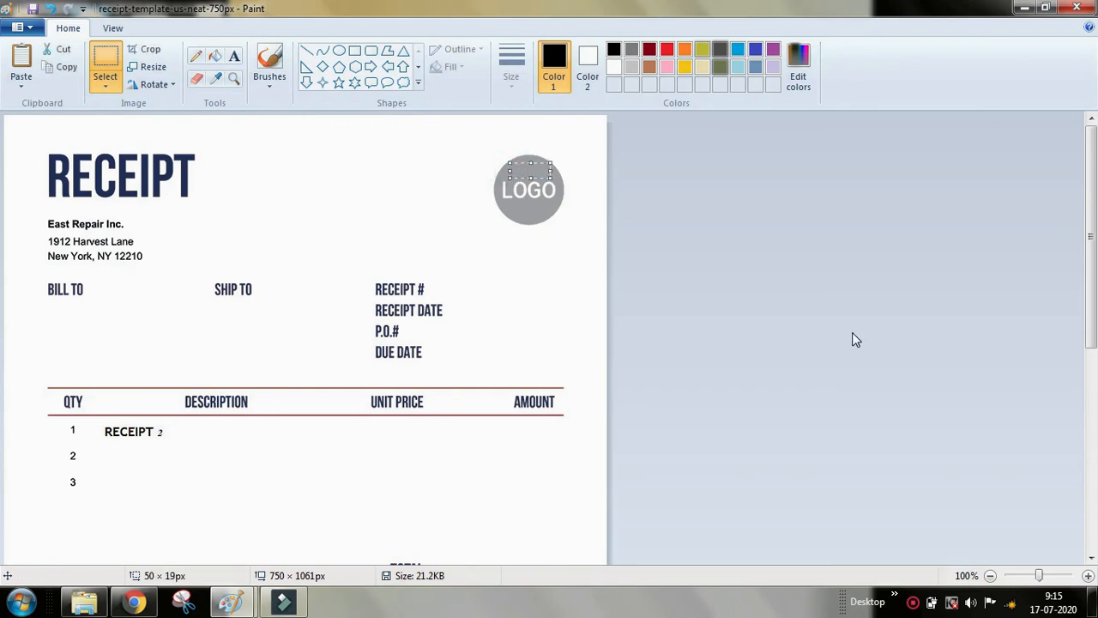
{"action": "key", "text": "ctrl+v"}
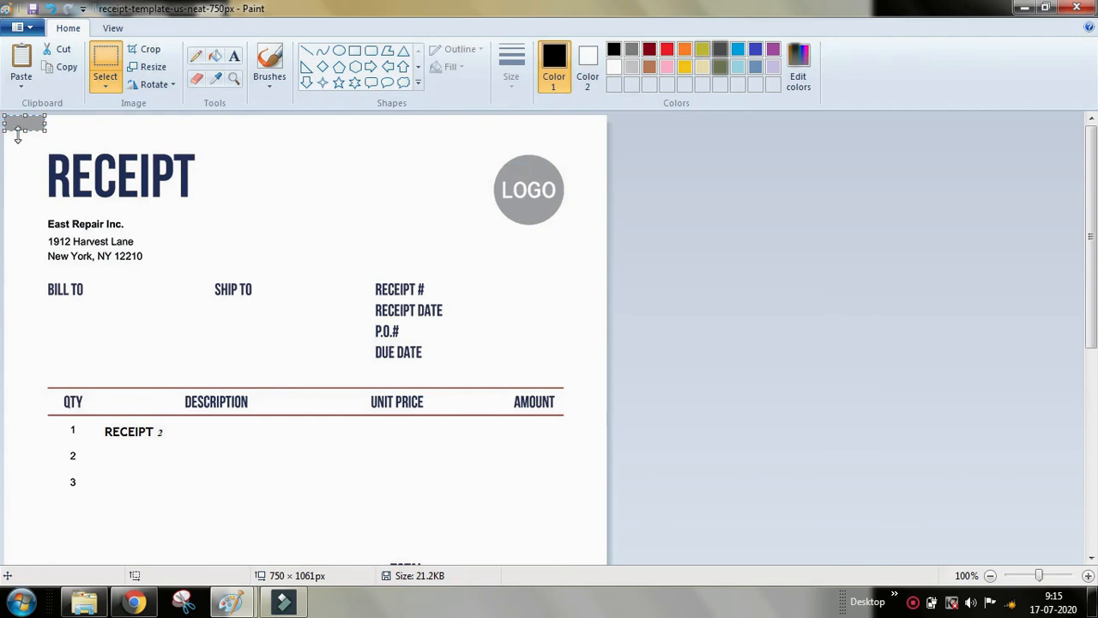
{"action": "left_click_drag", "start_coordinate": [26, 121], "coordinate": [184, 310]}
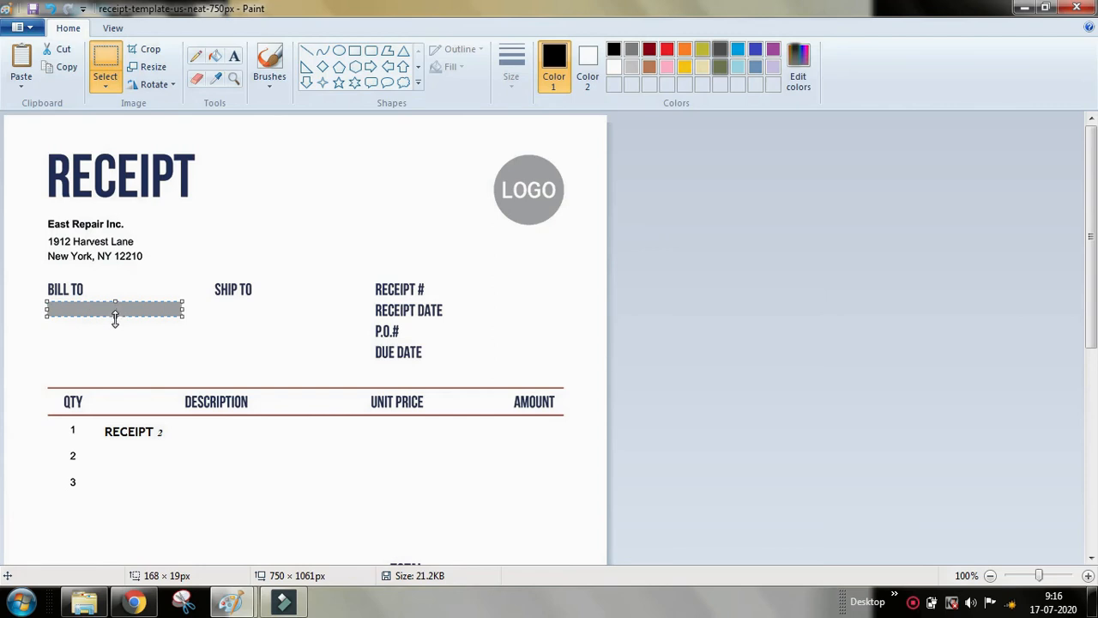
{"action": "left_click_drag", "start_coordinate": [115, 320], "coordinate": [108, 375]}
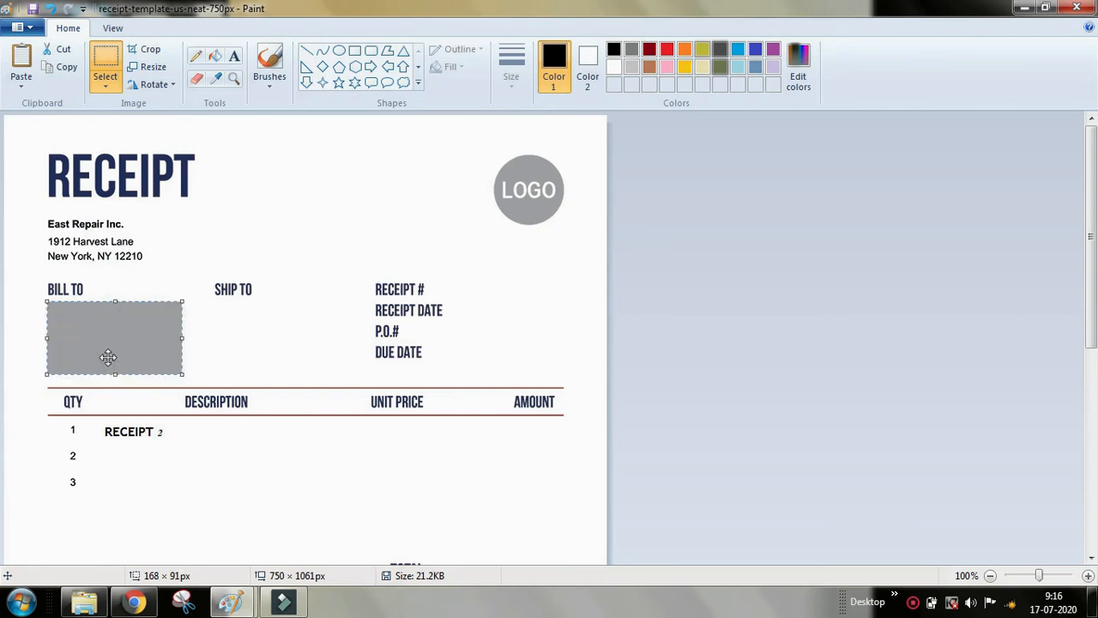
{"action": "left_click_drag", "start_coordinate": [105, 332], "coordinate": [326, 213]}
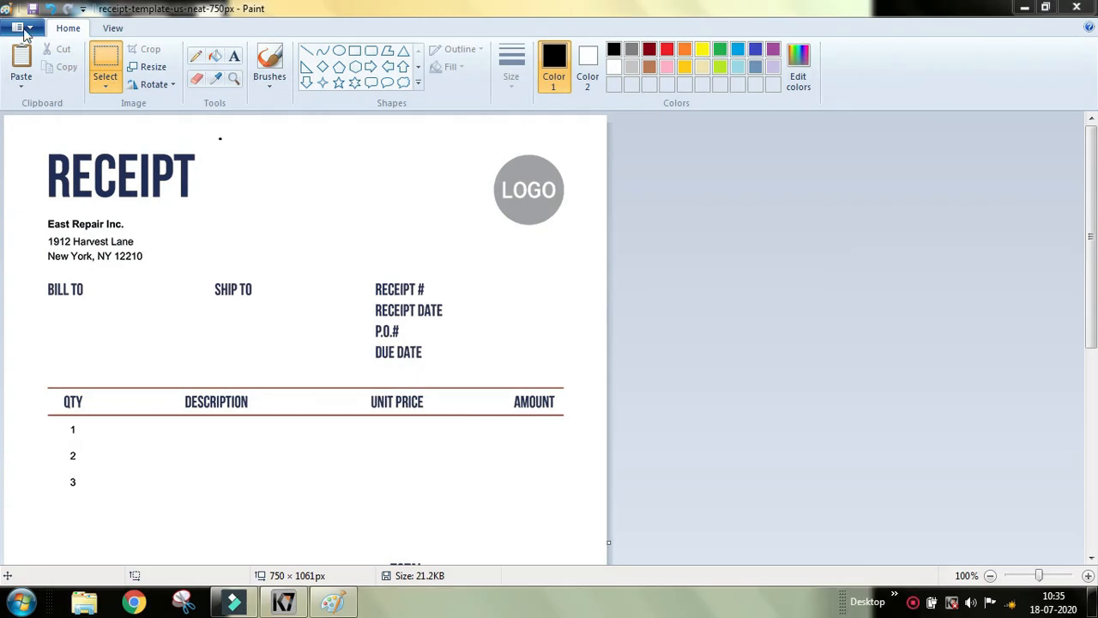
- Save the edited receipt as a JPEG picture on the Desktop under the name receipt-template-us-neat-750px
{"action": "left_click", "coordinate": [30, 30]}
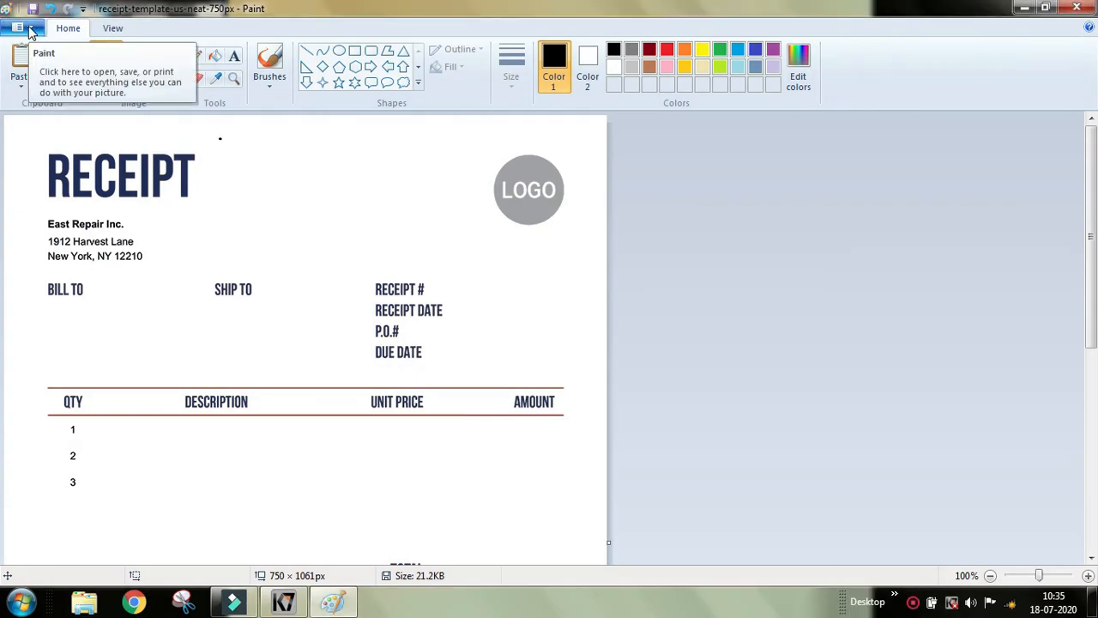
{"action": "left_click", "coordinate": [30, 31]}
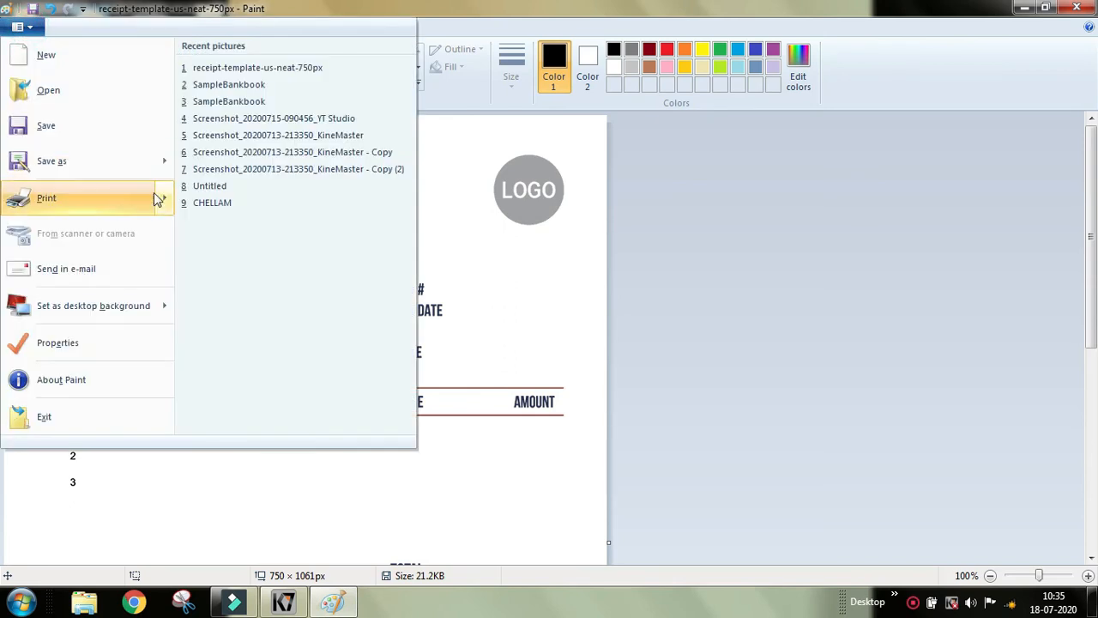
{"action": "mouse_move", "coordinate": [163, 171]}
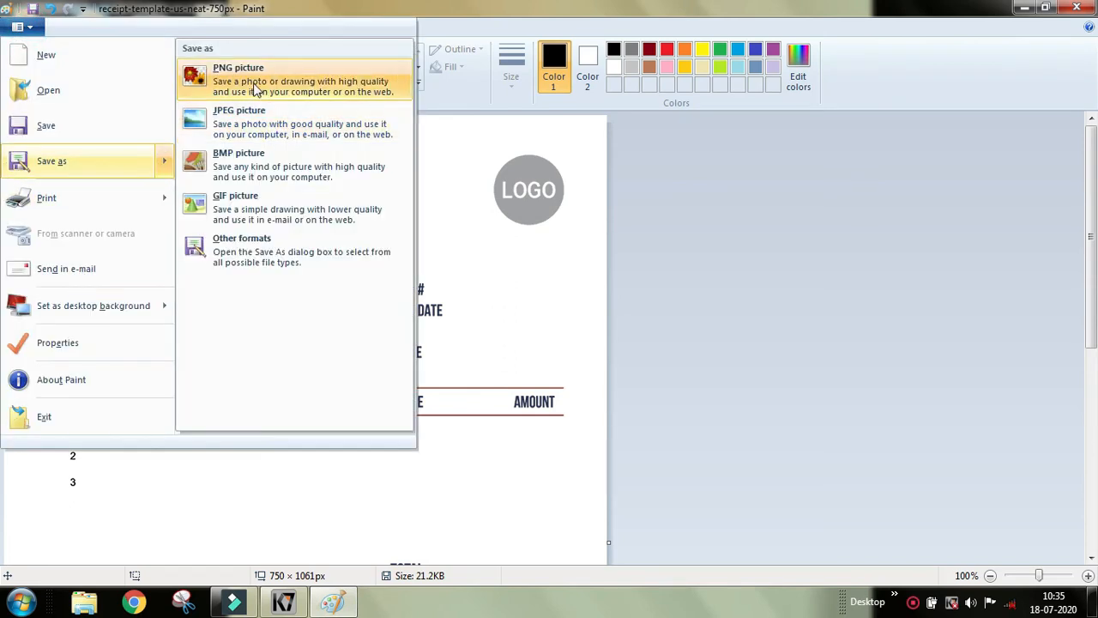
{"action": "left_click", "coordinate": [269, 126]}
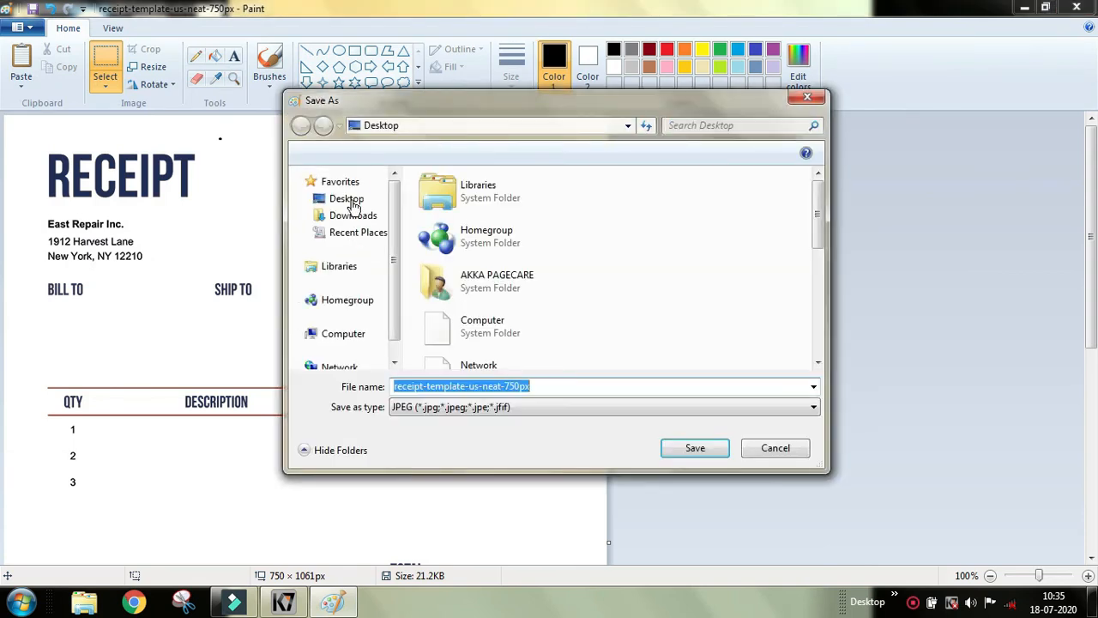
{"action": "left_click", "coordinate": [347, 201]}
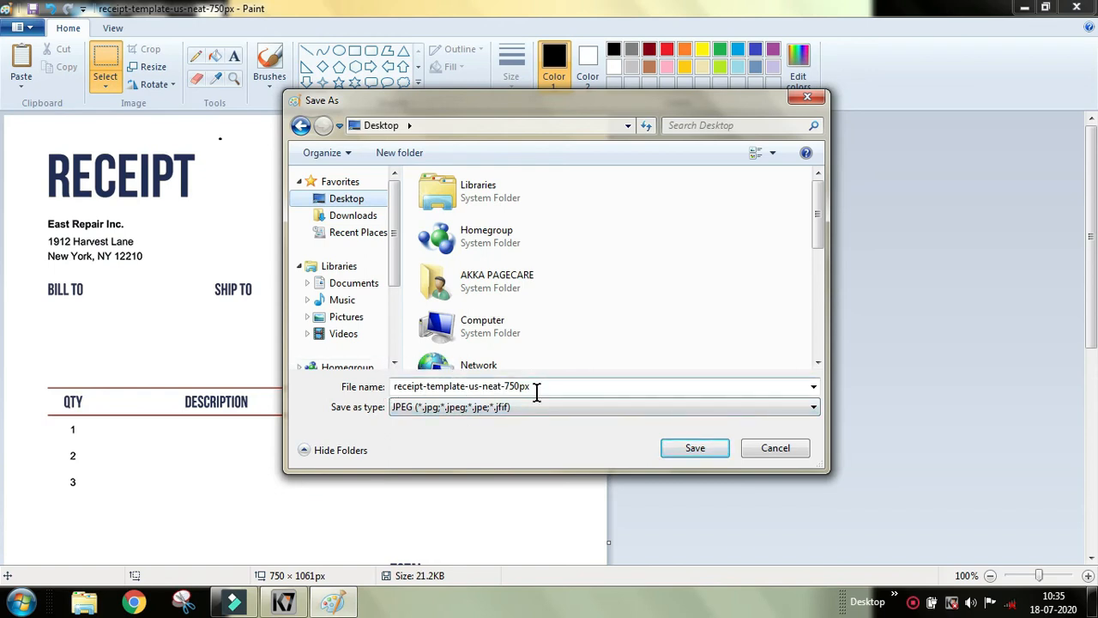
{"action": "left_click", "coordinate": [708, 450]}
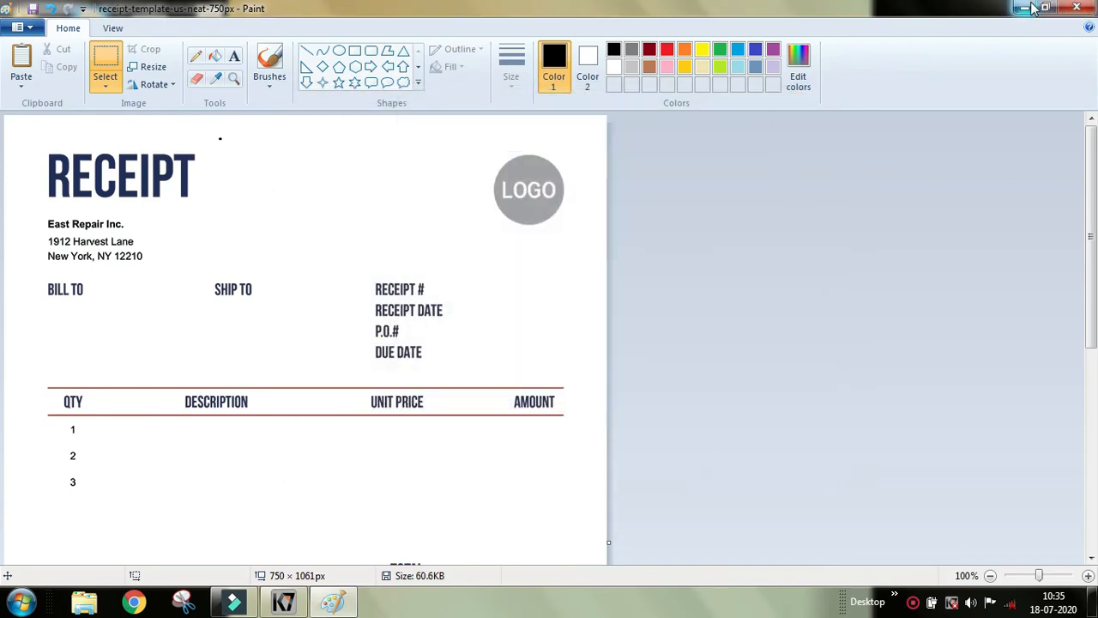
- Minimize Paint to show the desktop and postpone the K7 AntiVirus license reminder
{"action": "left_click", "coordinate": [1079, 8]}
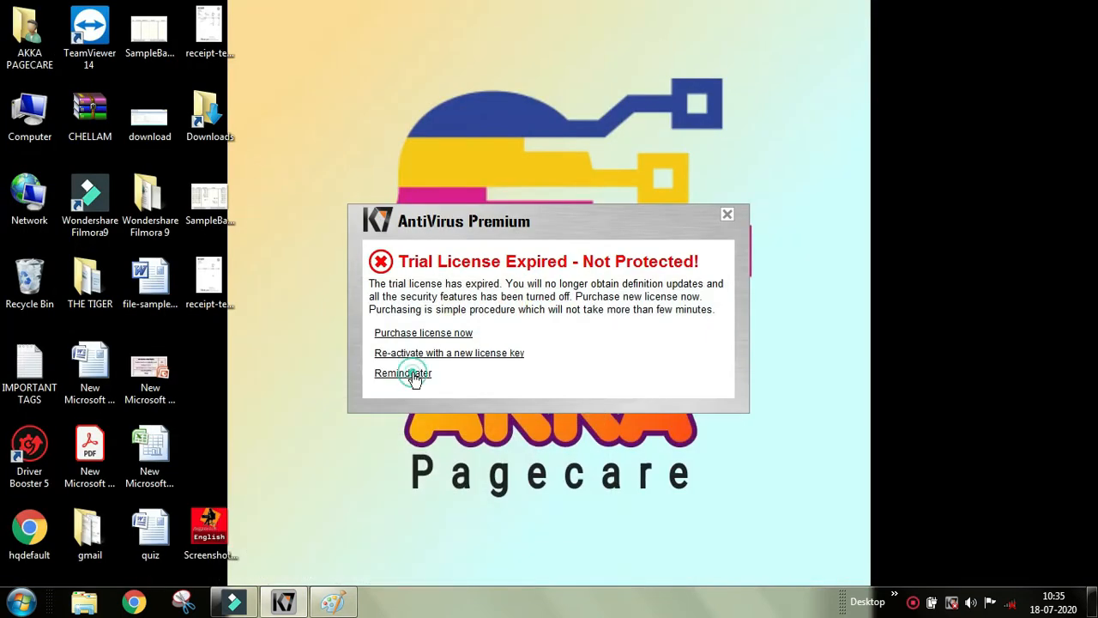
{"action": "left_click", "coordinate": [415, 374]}
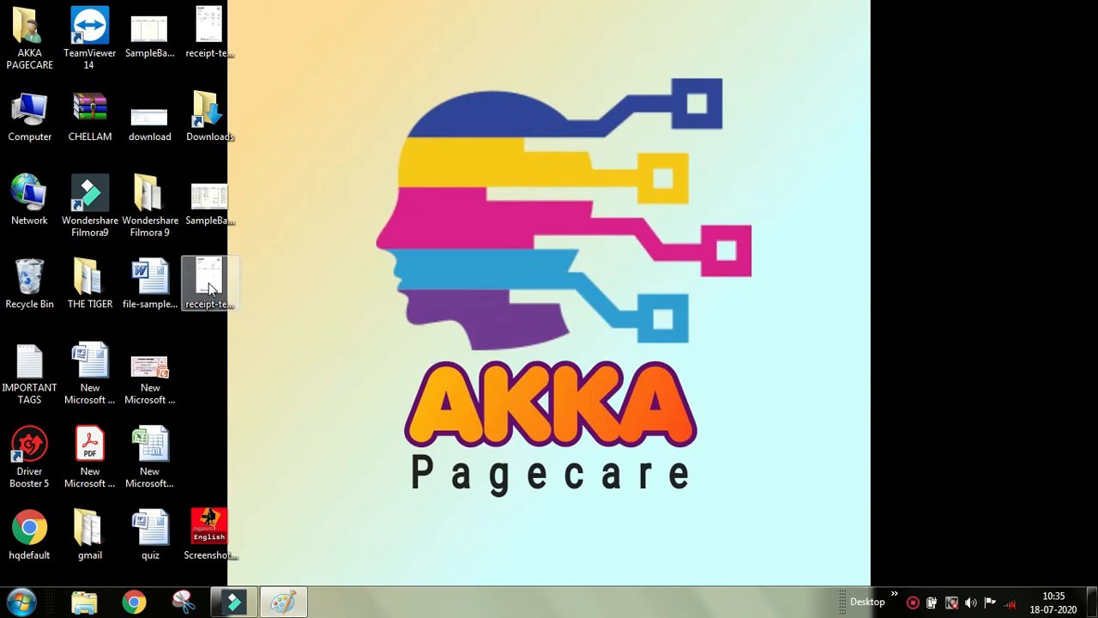
- Preview the saved receipt image in the Print Pictures dialog and close it without printing
{"action": "right_click", "coordinate": [210, 290]}
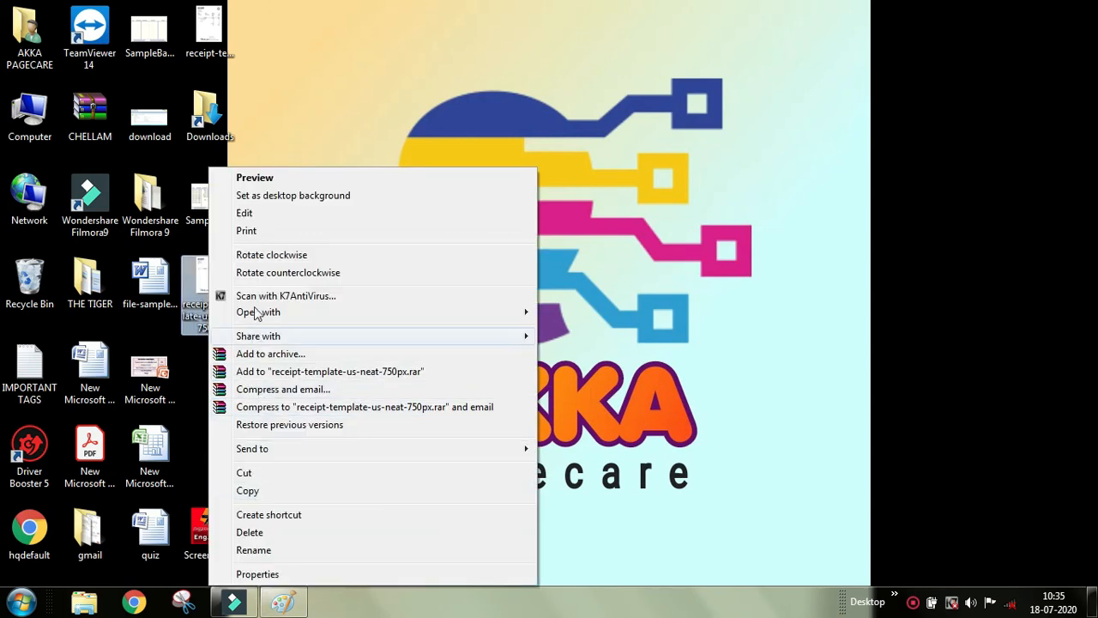
{"action": "left_click", "coordinate": [248, 230]}
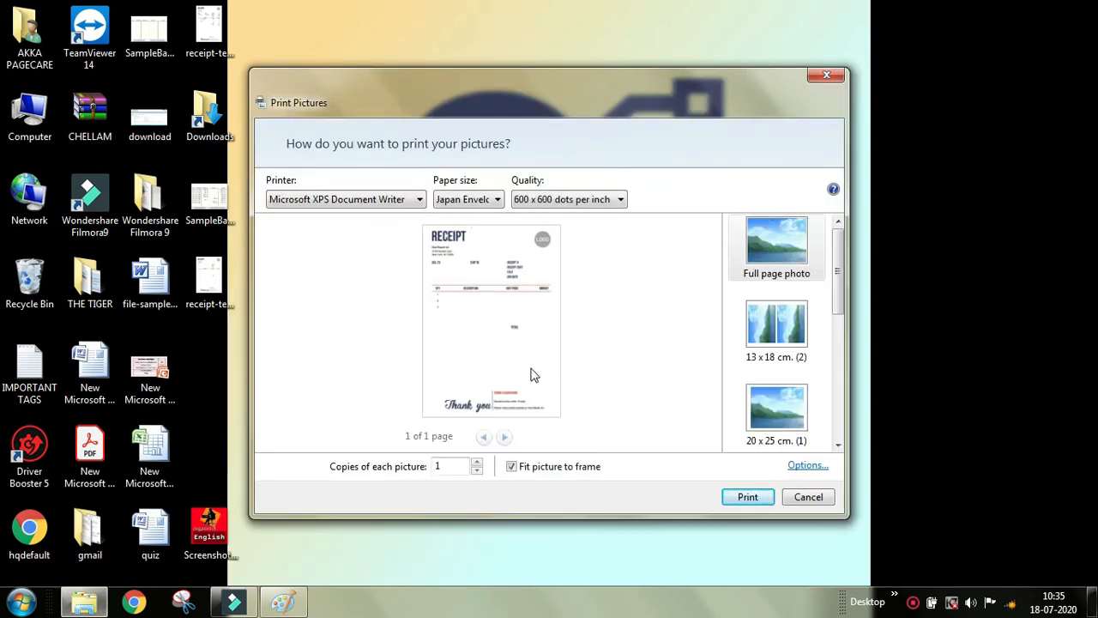
{"action": "left_click", "coordinate": [827, 75]}
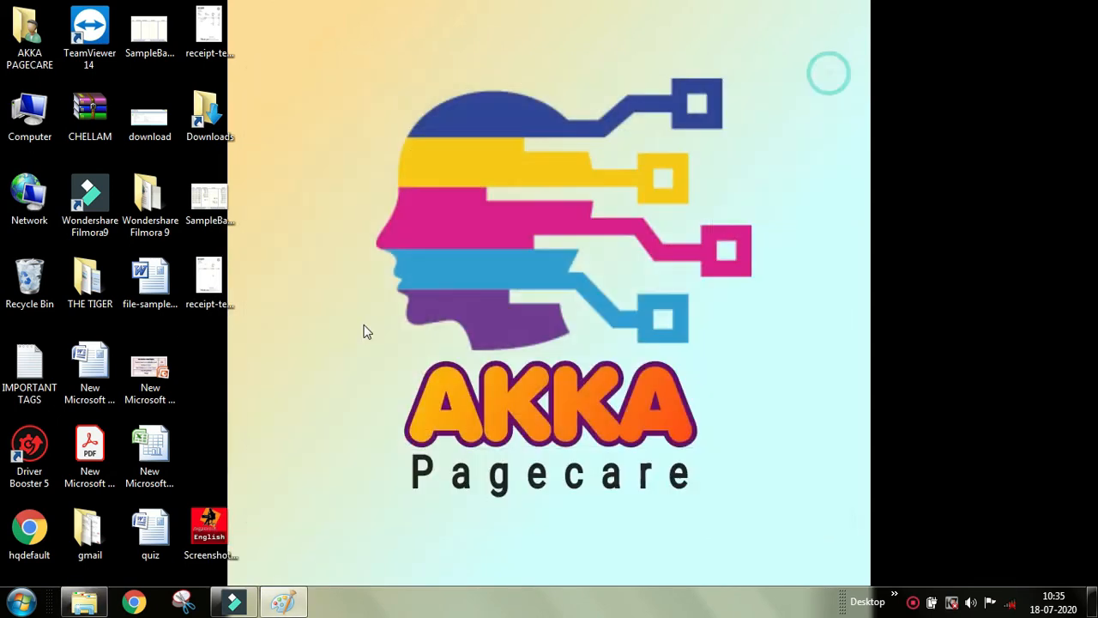
- View the saved receipt image full screen in Windows Photo Viewer and close the viewer
{"action": "double_click", "coordinate": [217, 287]}
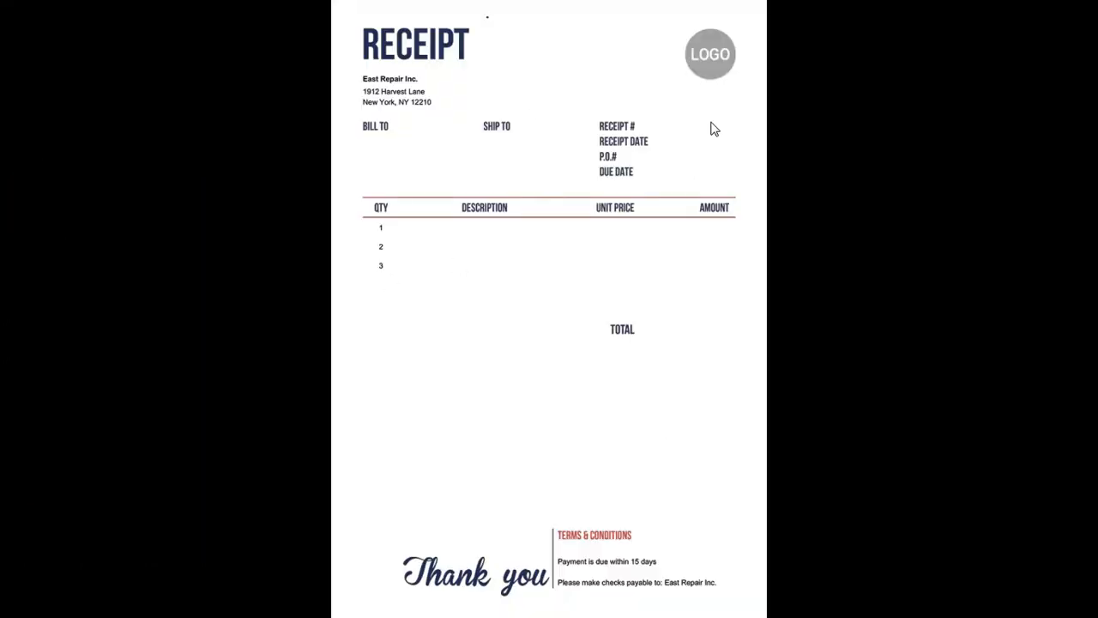
{"action": "key", "text": "Escape"}
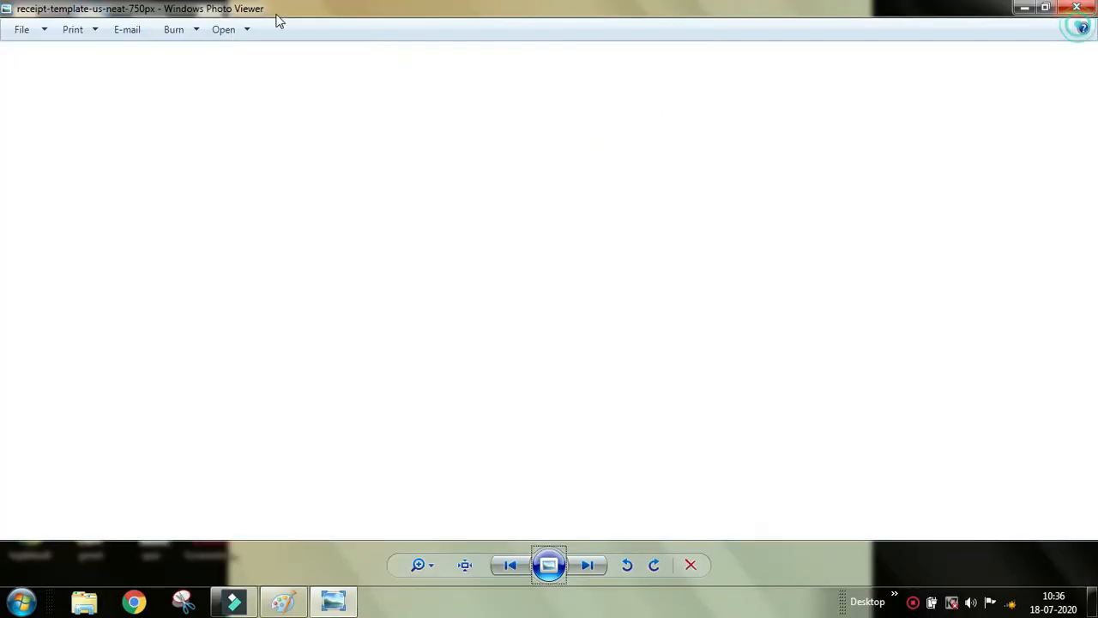
{"action": "left_click", "coordinate": [1077, 7]}
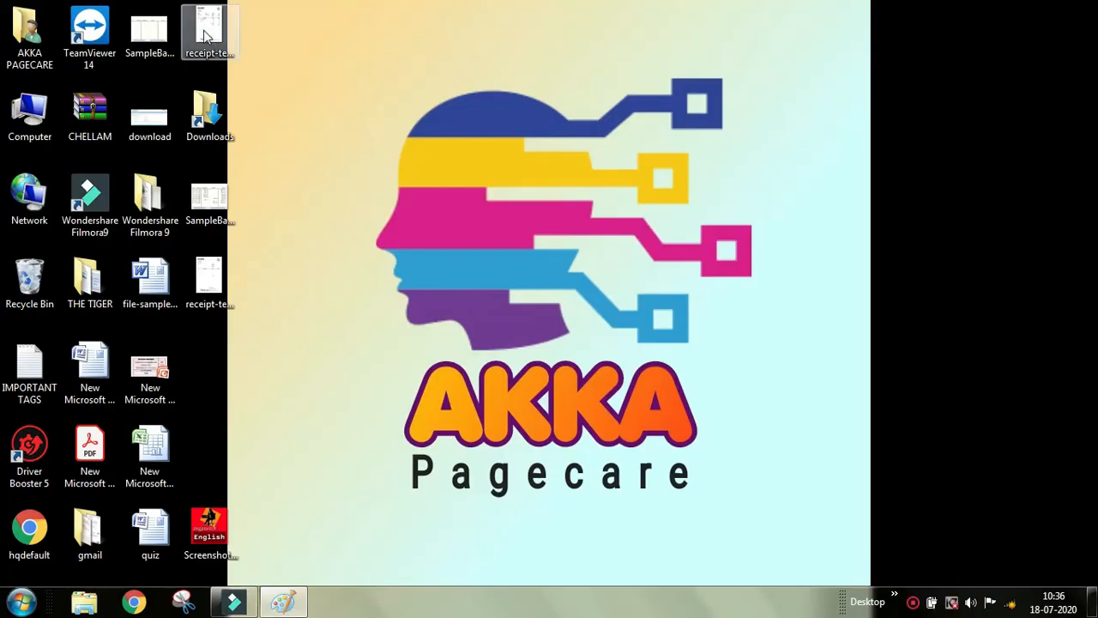